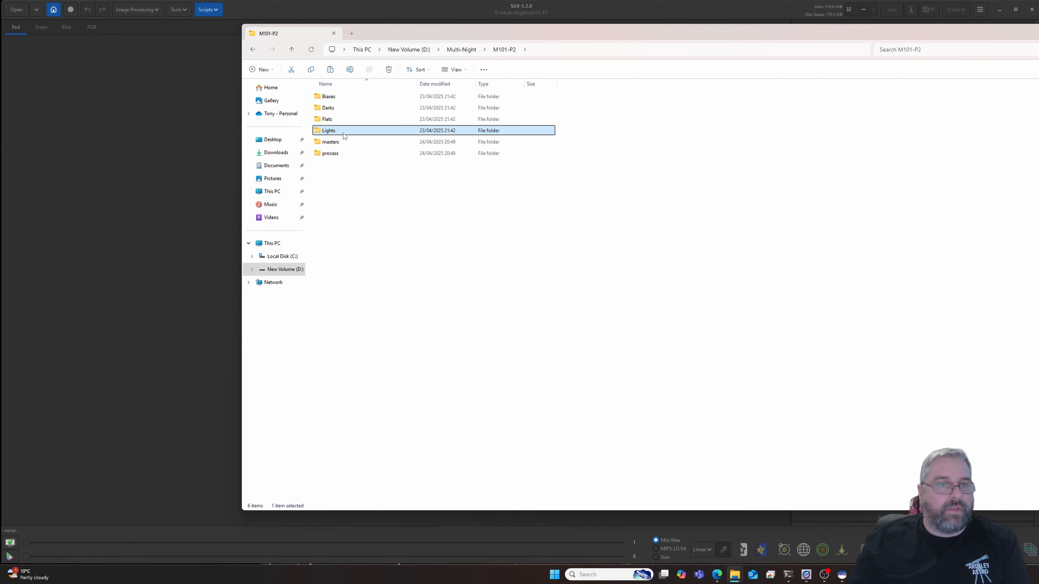
- Copy the calibrated light frames pp_light_00001.fit to pp_light_00081.fit from the process folder of M101-P2
{"action": "double_click", "coordinate": [336, 153]}
{"action": "scroll", "coordinate": [384, 183], "scroll_direction": "down", "scroll_amount": 20}
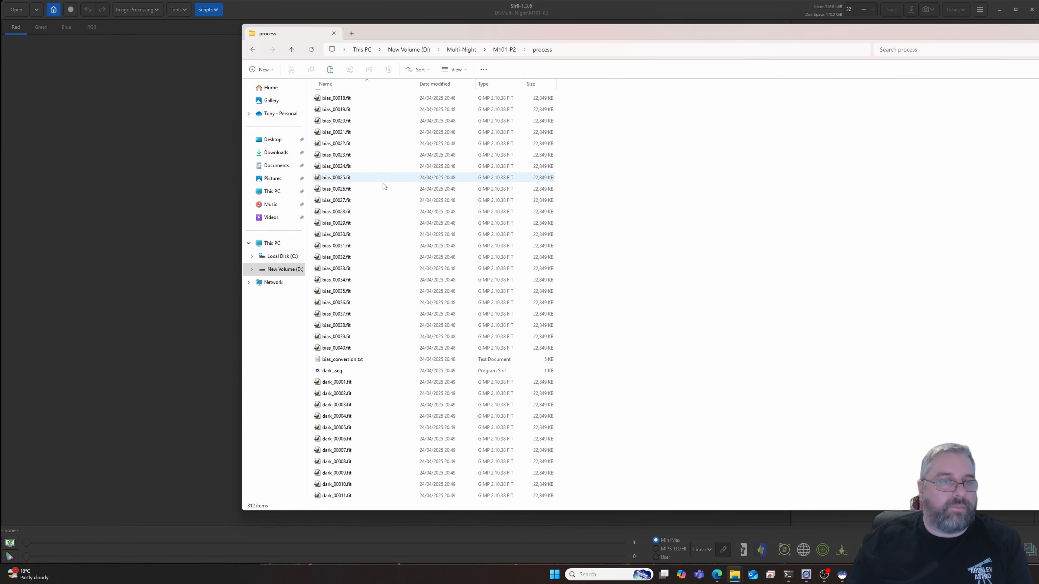
{"action": "scroll", "coordinate": [384, 229], "scroll_direction": "down", "scroll_amount": 18}
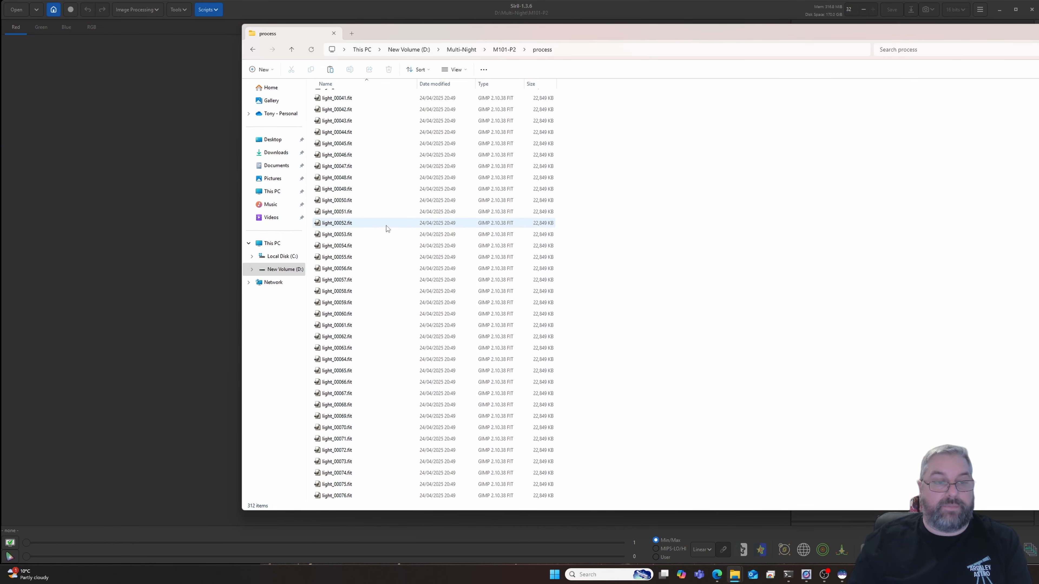
{"action": "left_click", "coordinate": [350, 215]}
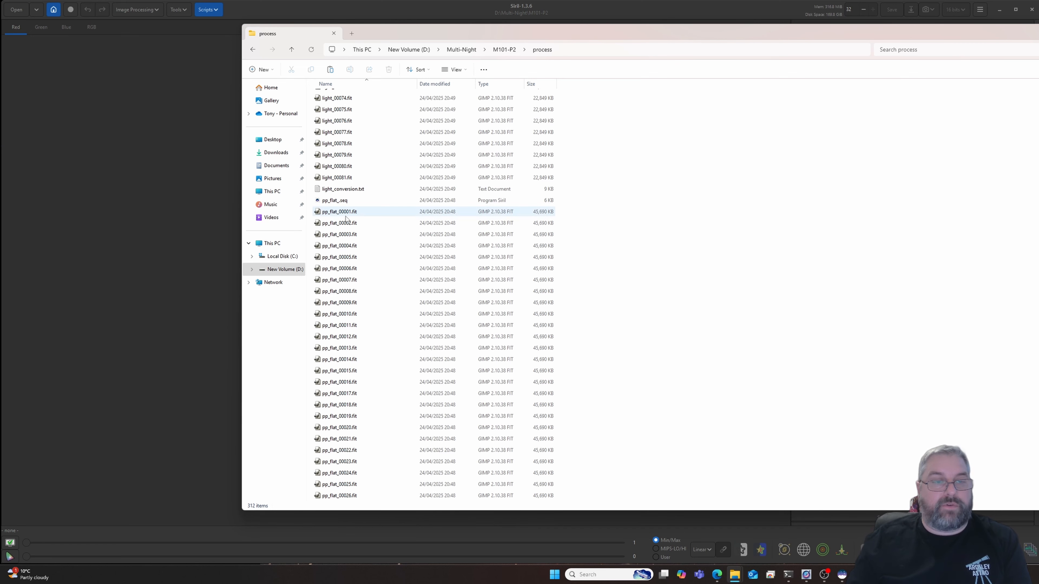
{"action": "scroll", "coordinate": [349, 213], "scroll_direction": "down", "scroll_amount": 15}
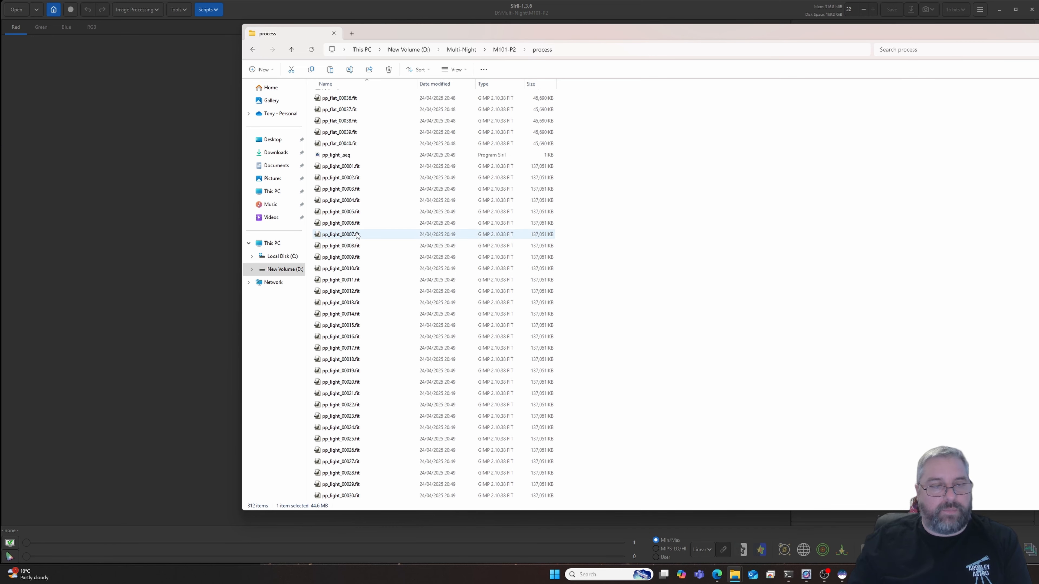
{"action": "scroll", "coordinate": [353, 203], "scroll_direction": "up", "scroll_amount": 1}
{"action": "left_click", "coordinate": [354, 198]}
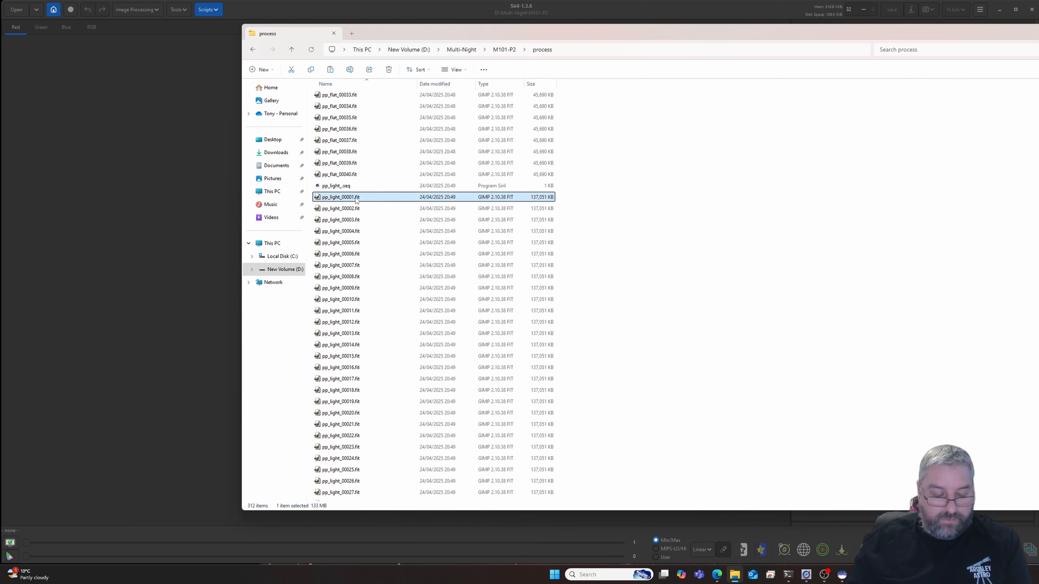
{"action": "key", "text": "shift+Down"}
{"action": "key", "text": "shift+Down"}
{"action": "key", "text": "shift+Down"}
{"action": "key", "text": "shift+Down"}
{"action": "key", "text": "shift+Down"}
{"action": "key", "text": "shift+Down"}
{"action": "key", "text": "shift+Down"}
{"action": "key", "text": "shift+Down"}
{"action": "key", "text": "shift+Down"}
{"action": "key", "text": "shift+Down"}
{"action": "key", "text": "shift+Down"}
{"action": "key", "text": "shift+Down"}
{"action": "key", "text": "shift+Down"}
{"action": "key", "text": "shift+Down"}
{"action": "key", "text": "shift+Down"}
{"action": "key", "text": "shift+Down"}
{"action": "key", "text": "shift+Down"}
{"action": "key", "text": "shift+Down"}
{"action": "key", "text": "shift+Down"}
{"action": "key", "text": "shift+Down"}
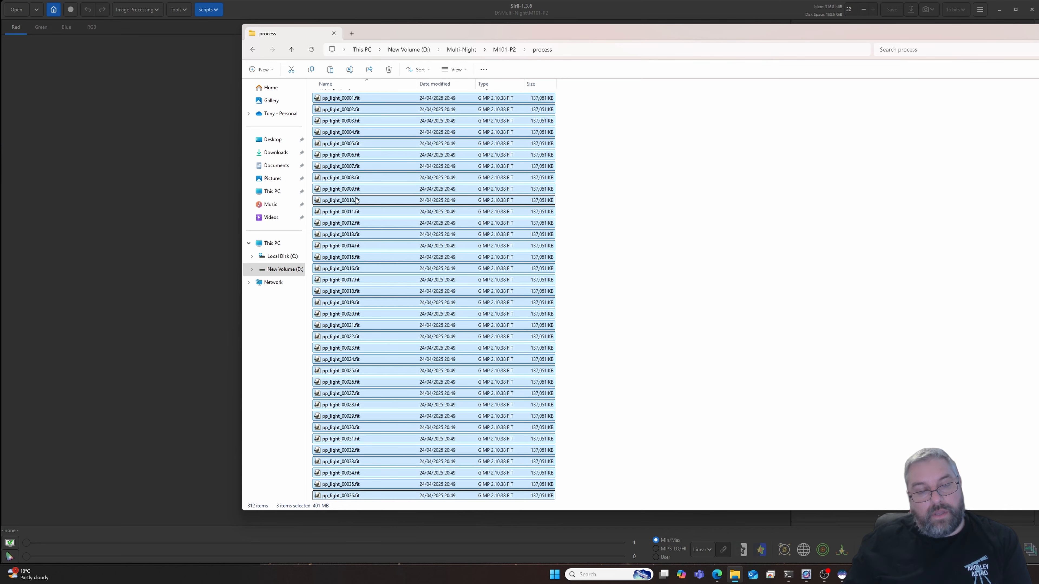
{"action": "key", "text": "shift+Down"}
{"action": "key", "text": "shift+Down"}
{"action": "key", "text": "shift+Down"}
{"action": "key", "text": "shift+Down"}
{"action": "key", "text": "shift+Down"}
{"action": "key", "text": "shift+Down"}
{"action": "key", "text": "shift+Down"}
{"action": "key", "text": "shift+Down"}
{"action": "key", "text": "shift+Down"}
{"action": "key", "text": "shift+Down"}
{"action": "key", "text": "shift+Down"}
{"action": "key", "text": "shift+Down"}
{"action": "key", "text": "shift+Down"}
{"action": "key", "text": "shift+Down"}
{"action": "key", "text": "shift+Down"}
{"action": "key", "text": "shift+Down"}
{"action": "key", "text": "shift+Down"}
{"action": "key", "text": "shift+Down"}
{"action": "key", "text": "shift+Down"}
{"action": "key", "text": "shift+Down"}
{"action": "key", "text": "shift+Down"}
{"action": "key", "text": "shift+Down"}
{"action": "key", "text": "shift+Down"}
{"action": "key", "text": "shift+Down"}
{"action": "key", "text": "shift+Down"}
{"action": "key", "text": "shift+Down"}
{"action": "key", "text": "shift+Down"}
{"action": "key", "text": "shift+Down"}
{"action": "key", "text": "shift+Down"}
{"action": "key", "text": "shift+Down"}
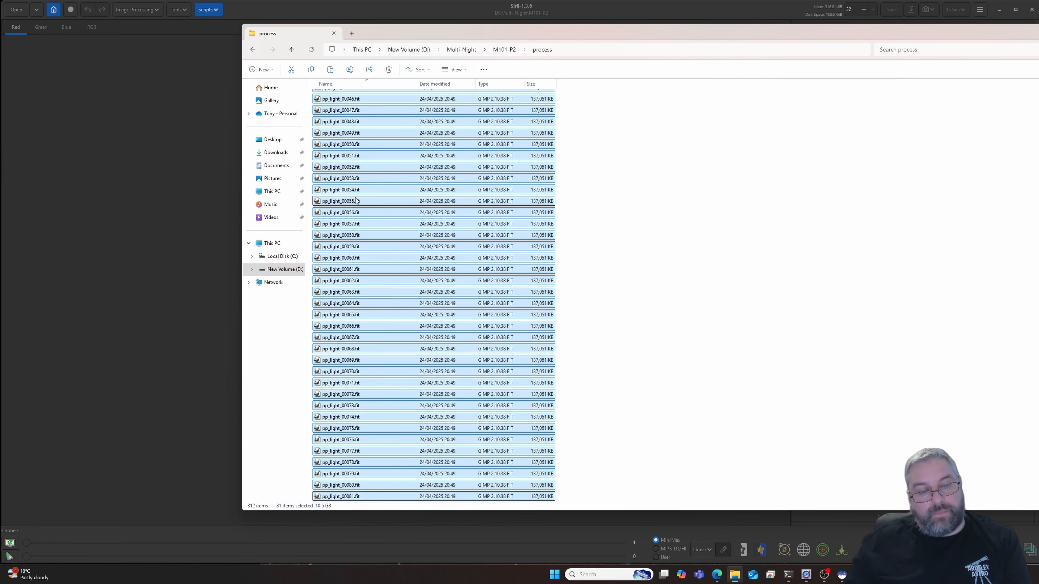
{"action": "right_click", "coordinate": [356, 192]}
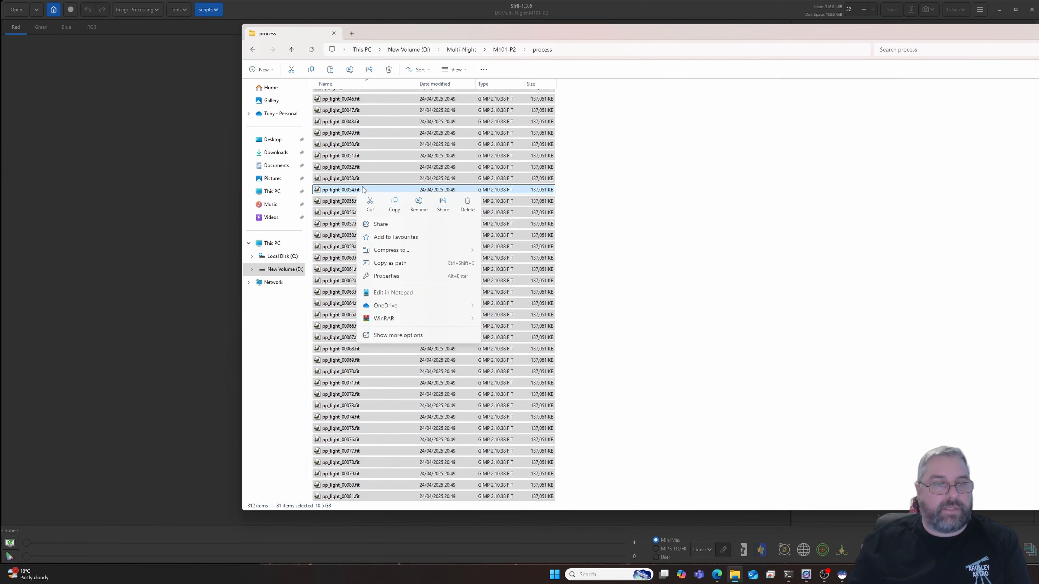
{"action": "left_click", "coordinate": [395, 205]}
- Paste the copied frames into the Lights folder of M101-Final inside Multi-Night
{"action": "left_click", "coordinate": [504, 49]}
{"action": "left_click", "coordinate": [461, 50]}
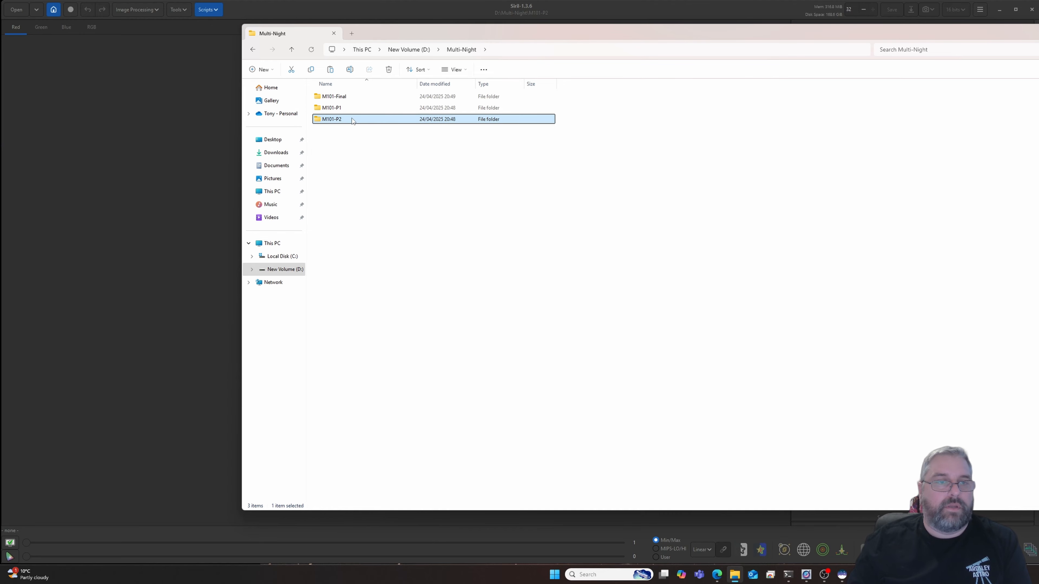
{"action": "left_click", "coordinate": [330, 98]}
{"action": "double_click", "coordinate": [332, 99]}
{"action": "double_click", "coordinate": [340, 98]}
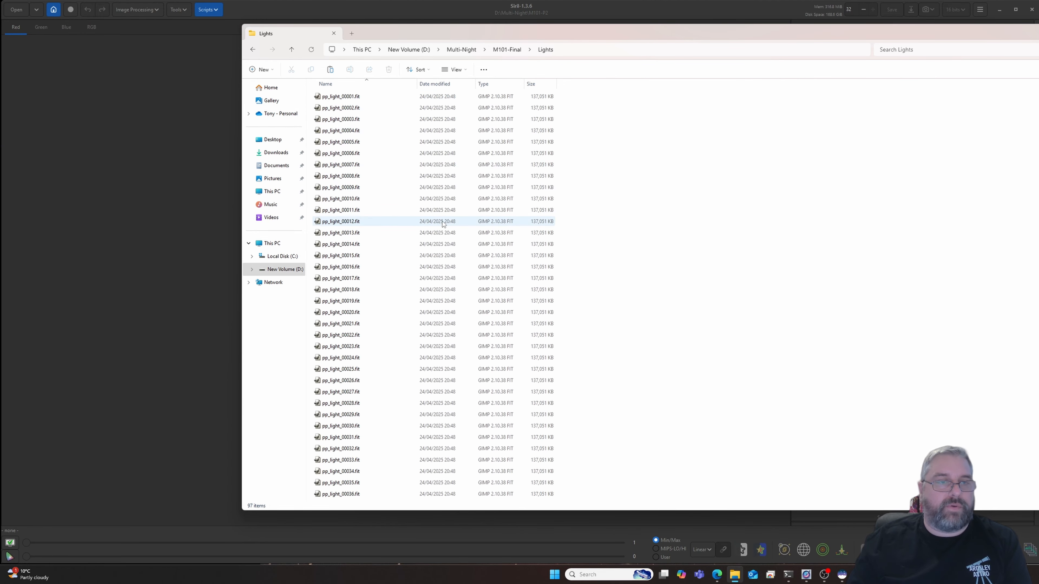
{"action": "right_click", "coordinate": [764, 237]}
{"action": "left_click", "coordinate": [777, 239]}
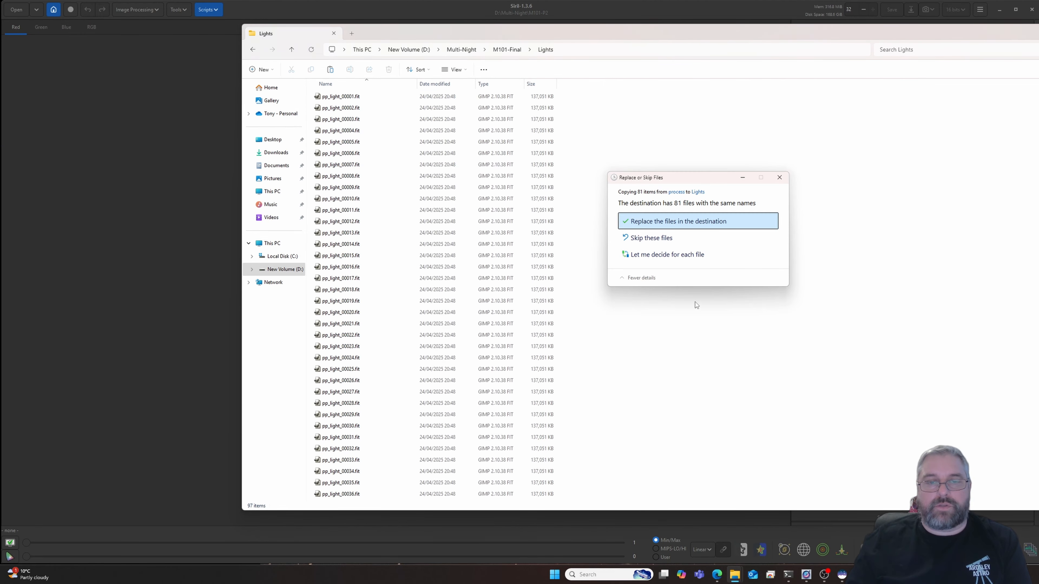
- Resolve the name conflicts by keeping both the files from process and those already in Lights, and check the resulting file list
{"action": "left_click", "coordinate": [678, 256]}
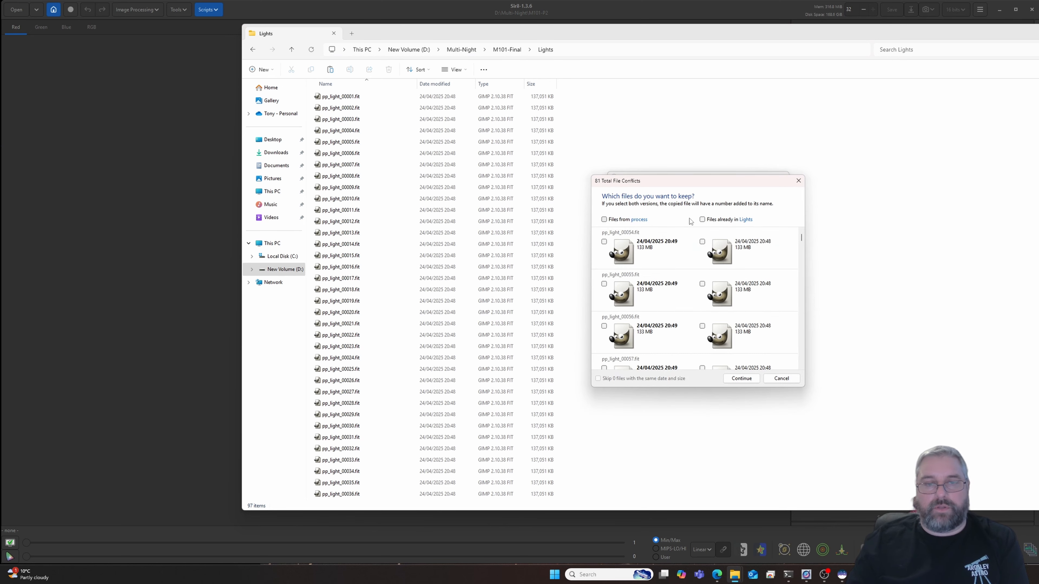
{"action": "left_click", "coordinate": [605, 219]}
{"action": "left_click", "coordinate": [703, 220]}
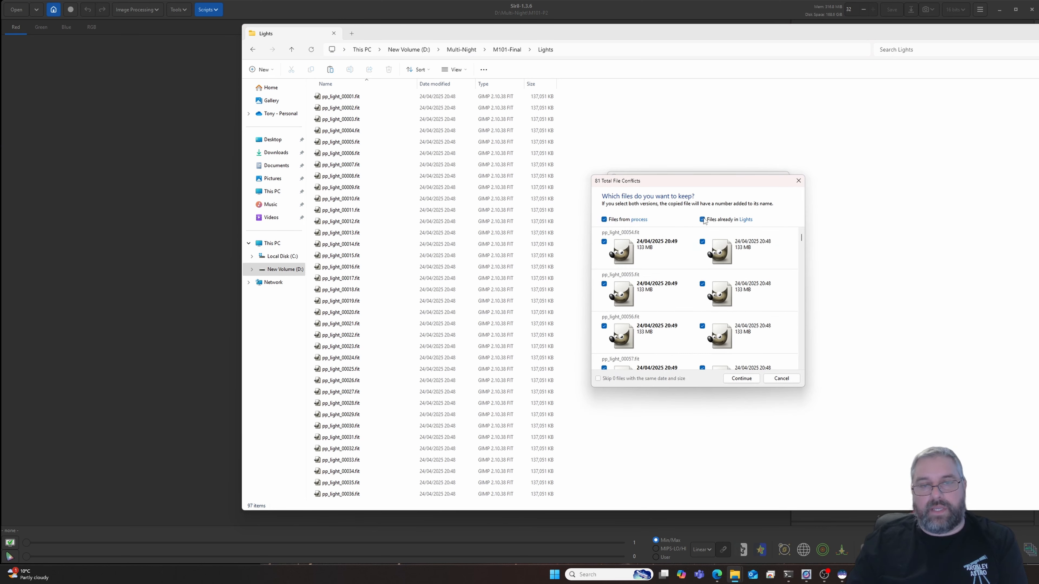
{"action": "left_click", "coordinate": [742, 379]}
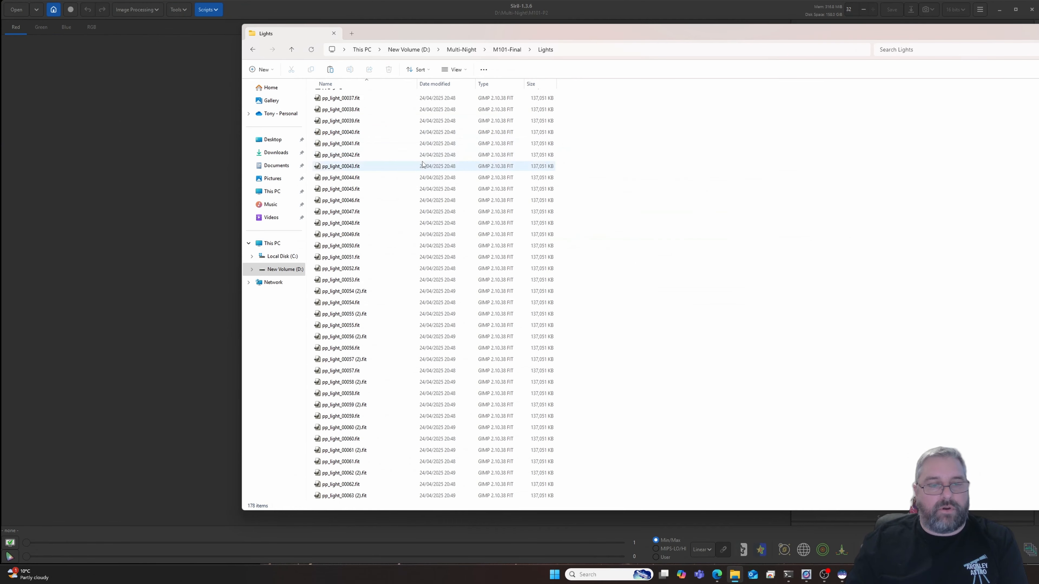
{"action": "scroll", "coordinate": [429, 164], "scroll_direction": "down", "scroll_amount": 15}
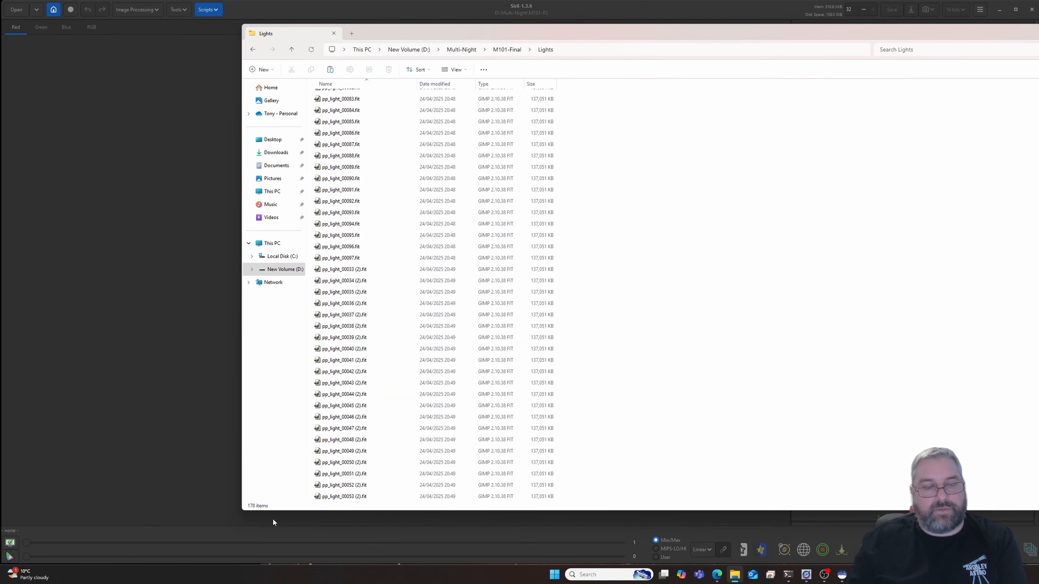
{"action": "scroll", "coordinate": [403, 271], "scroll_direction": "up", "scroll_amount": 20}
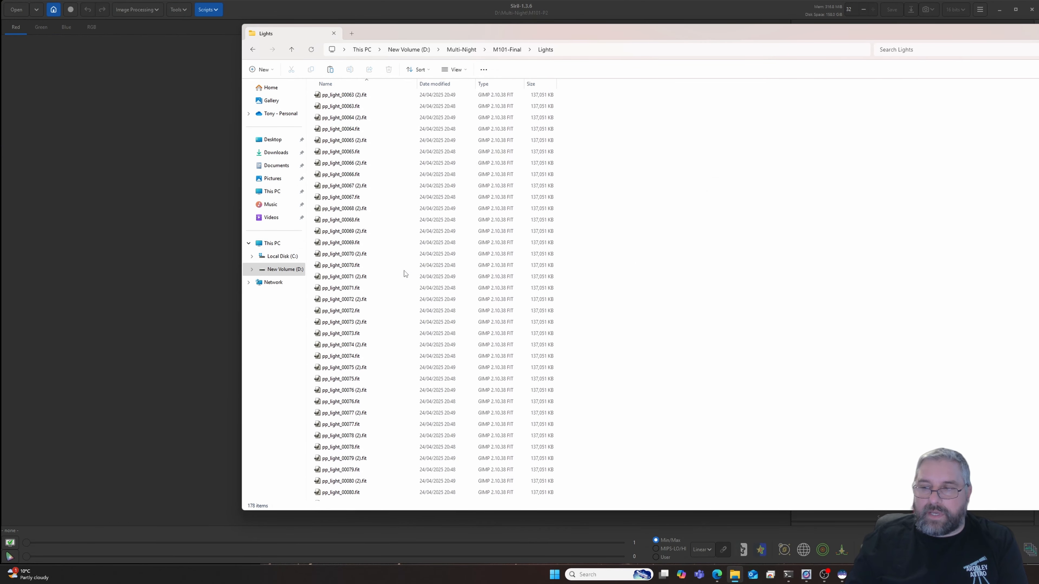
{"action": "scroll", "coordinate": [404, 271], "scroll_direction": "up", "scroll_amount": 20}
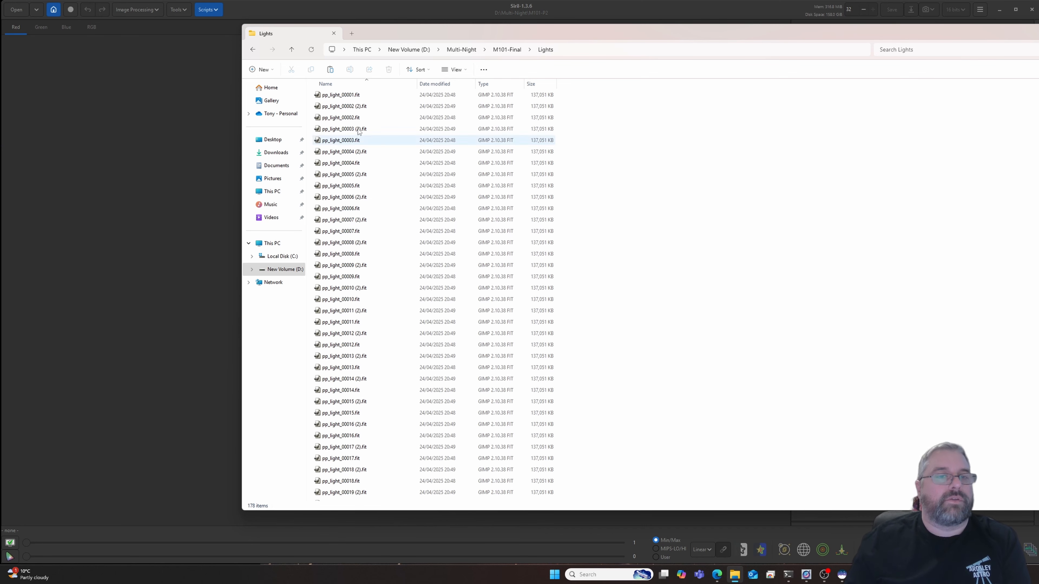
- Switch to Siril and set the working directory to the M101-Final folder in Multi-Night
{"action": "left_click", "coordinate": [53, 9]}
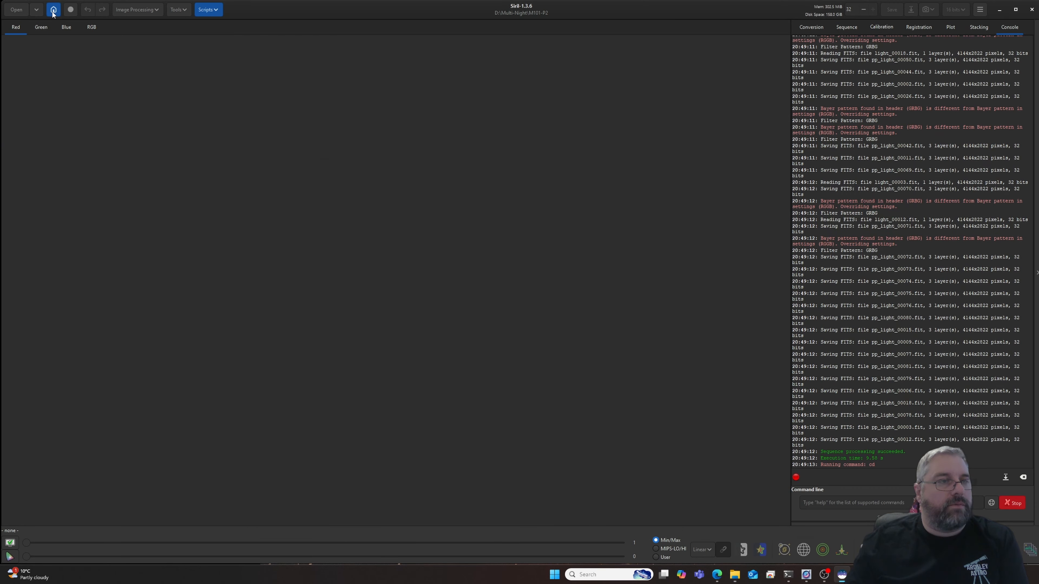
{"action": "left_click", "coordinate": [388, 150]}
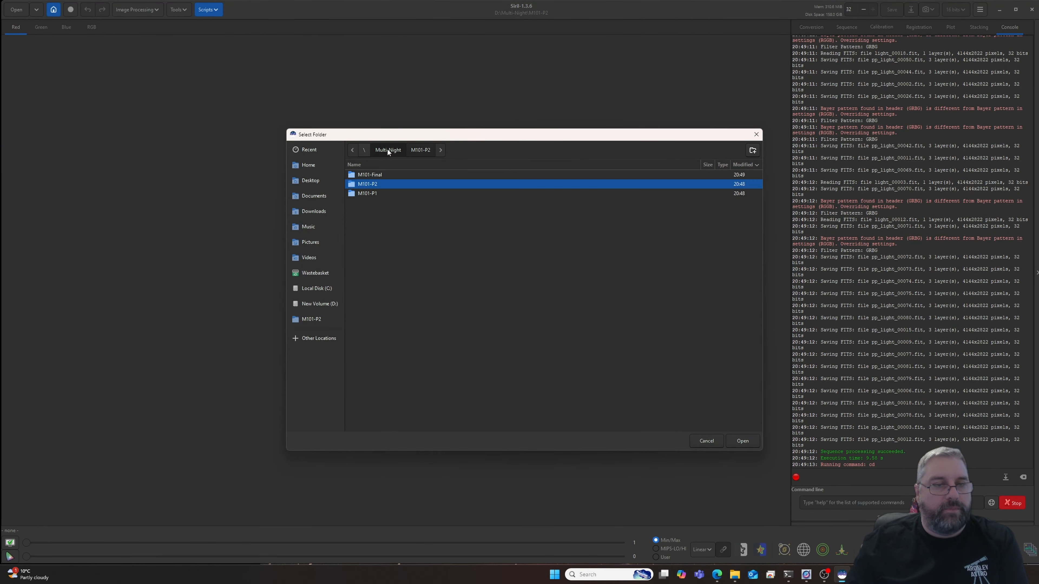
{"action": "left_click", "coordinate": [384, 177]}
{"action": "left_click", "coordinate": [742, 441]}
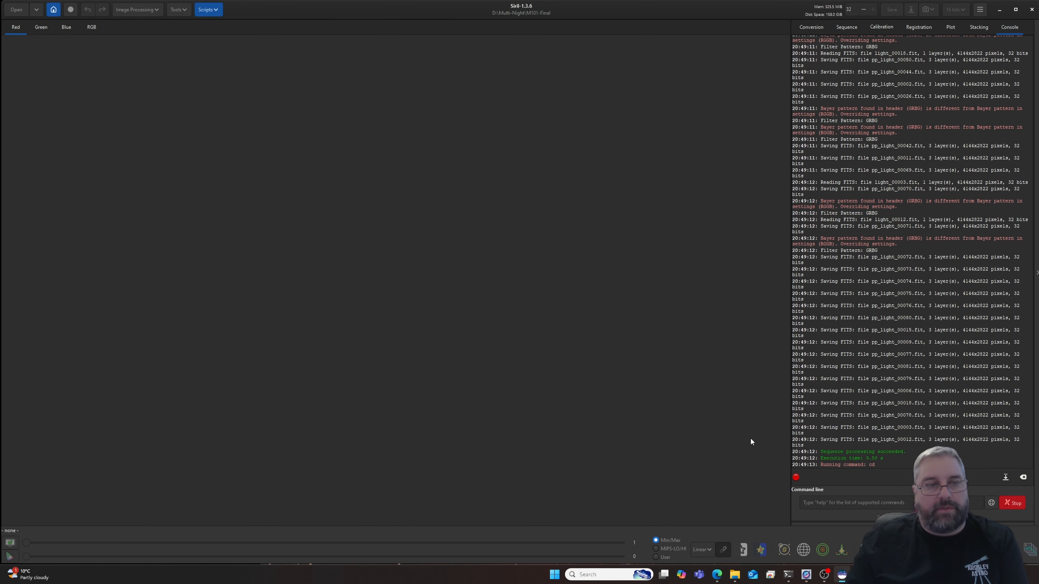
- Run the OSC_Stackonly.ssf script on the combined light frames
{"action": "left_click", "coordinate": [216, 10]}
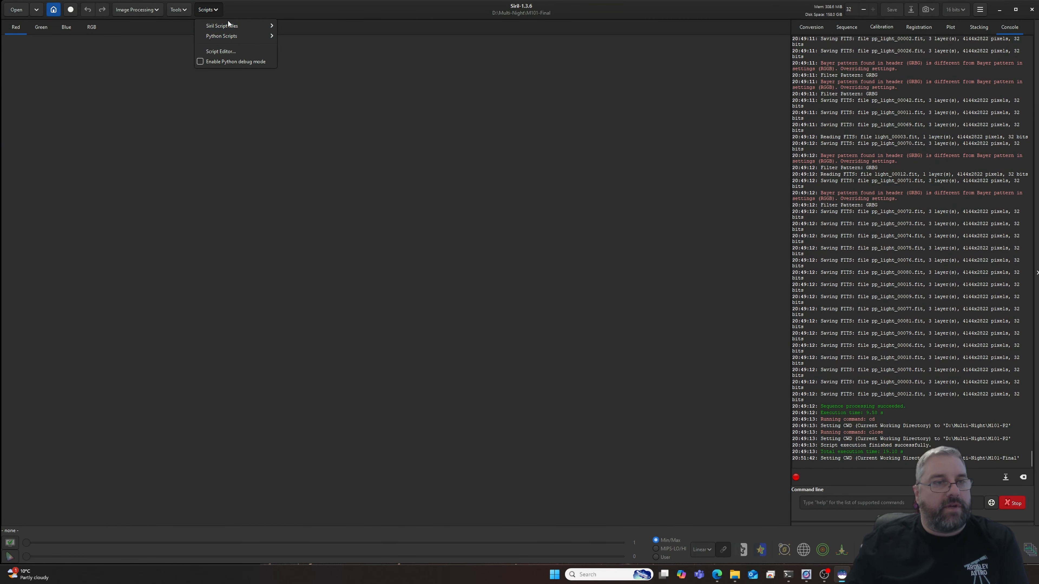
{"action": "mouse_move", "coordinate": [229, 23]}
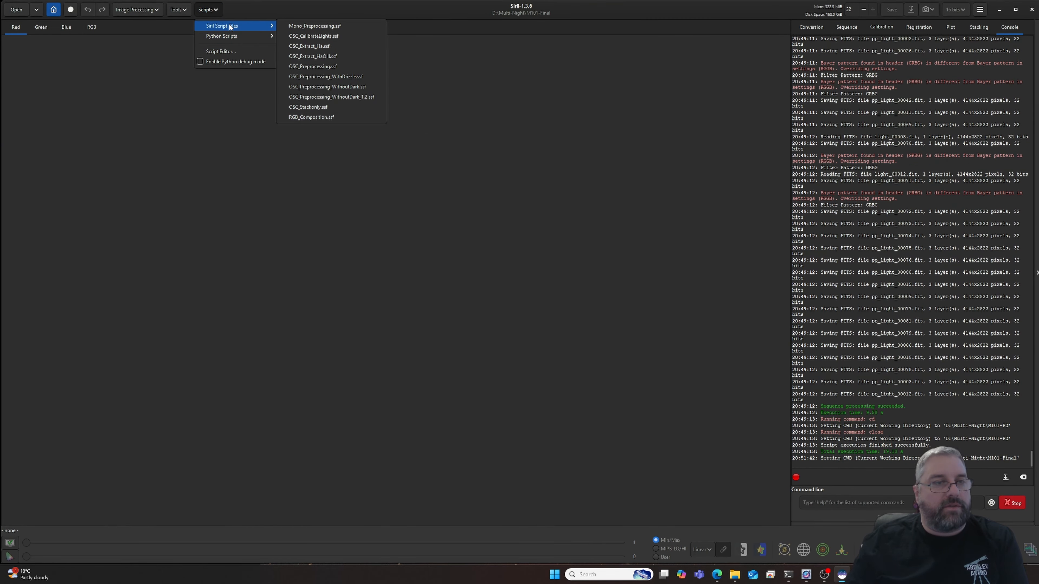
{"action": "left_click", "coordinate": [320, 109]}
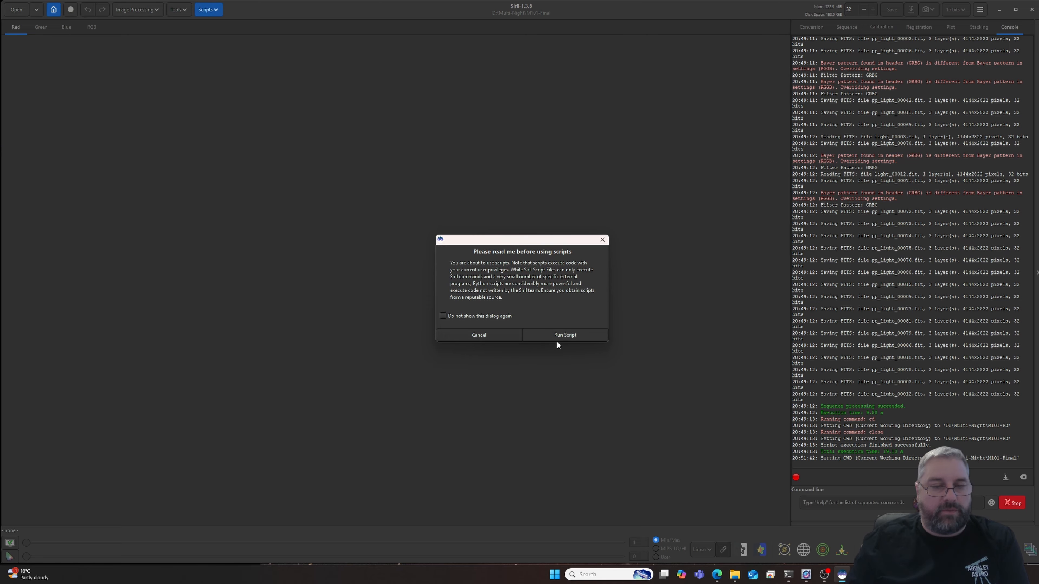
{"action": "left_click", "coordinate": [560, 334]}
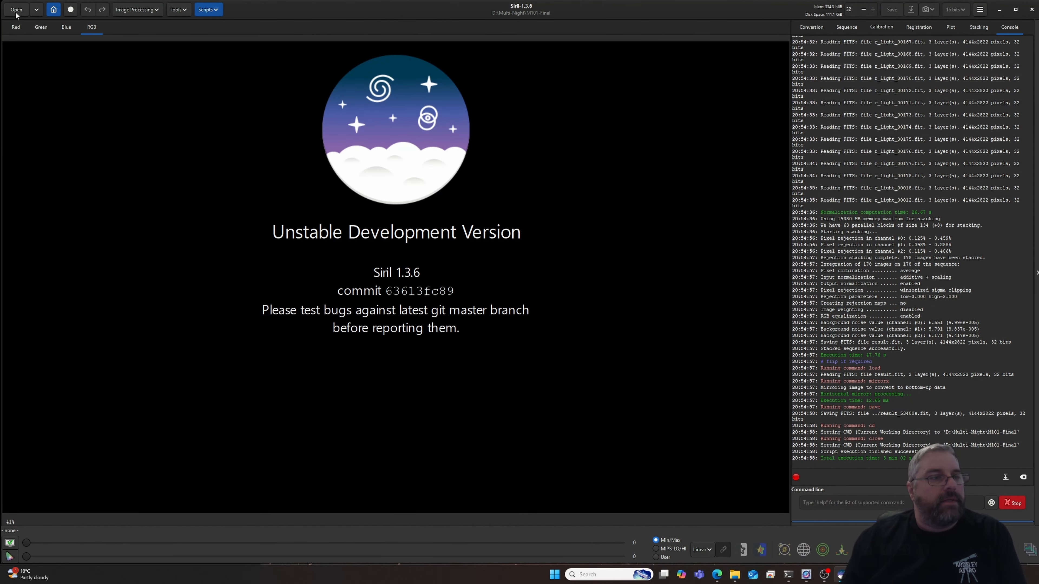
- Open the stacked image result_53400s.fit and set its display mode to AutoStretch
{"action": "left_click", "coordinate": [16, 10]}
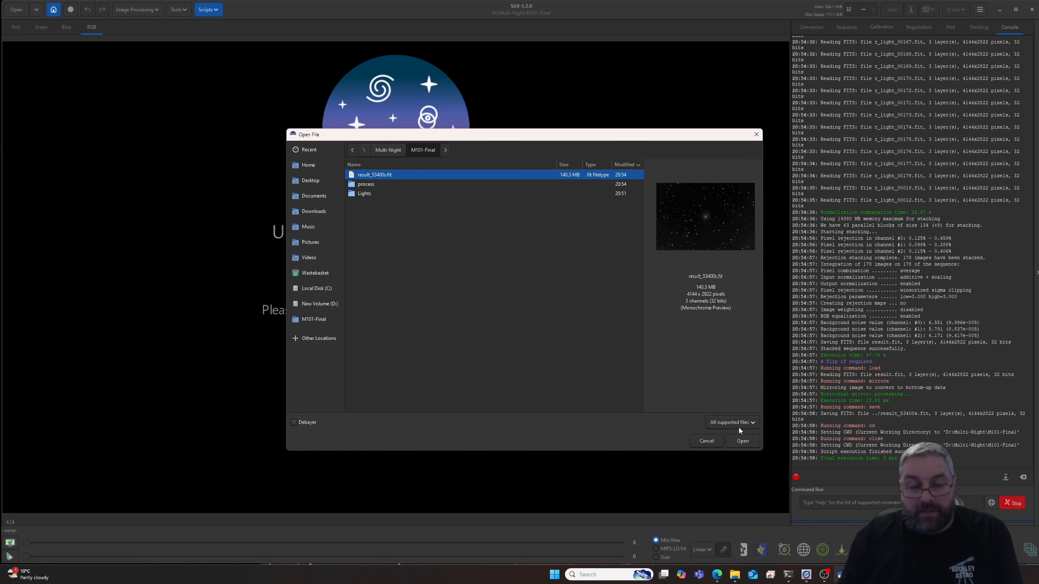
{"action": "left_click", "coordinate": [742, 441]}
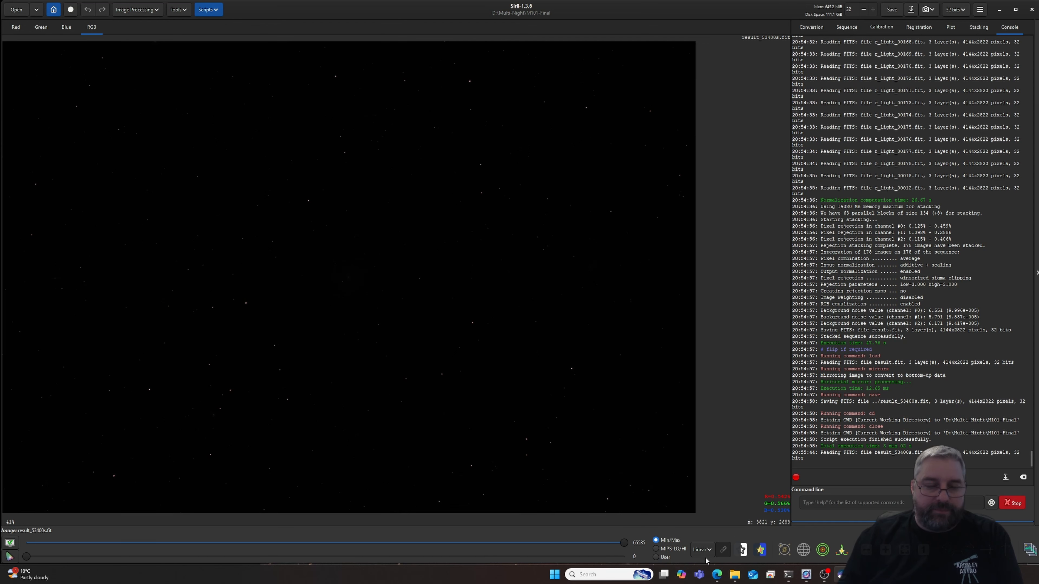
{"action": "left_click", "coordinate": [701, 549]}
{"action": "left_click", "coordinate": [705, 516]}
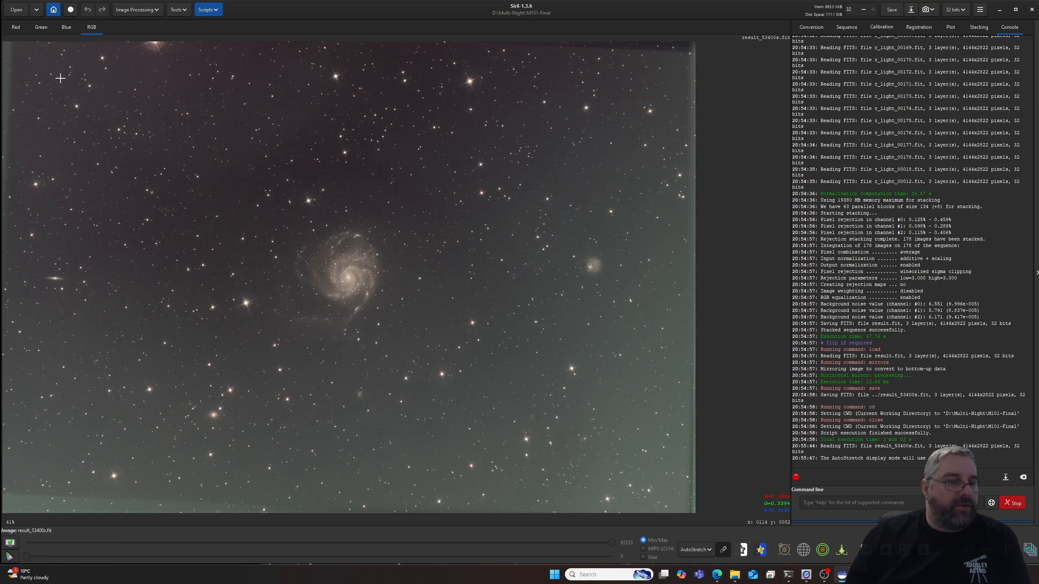
- Crop the uneven stacking edges off the image, keeping an area of about 3935 by 2610 px
{"action": "left_click_drag", "start_coordinate": [21, 54], "coordinate": [680, 493]}
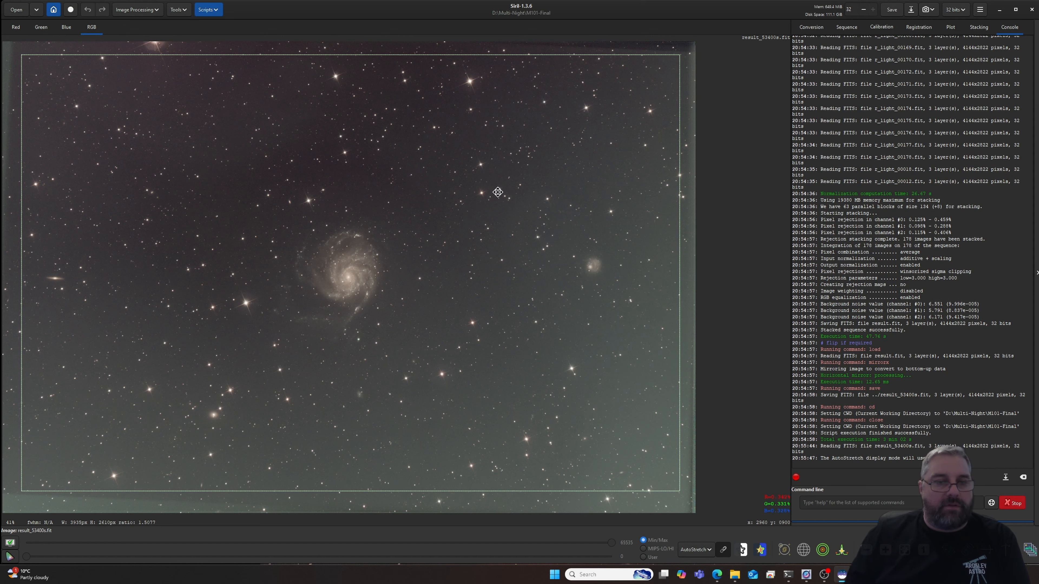
{"action": "right_click", "coordinate": [497, 191]}
{"action": "mouse_move", "coordinate": [527, 255]}
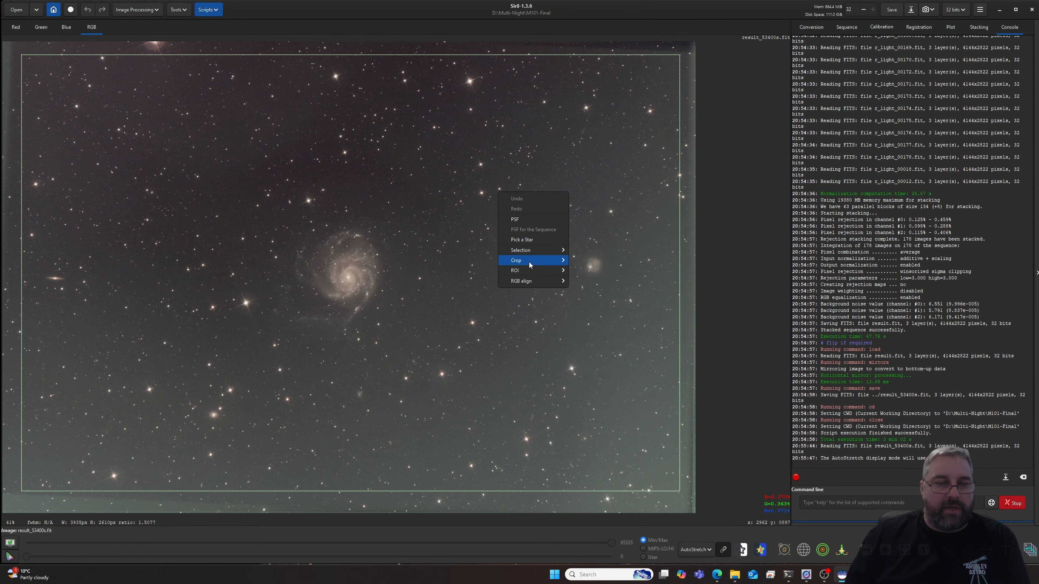
{"action": "left_click", "coordinate": [582, 263]}
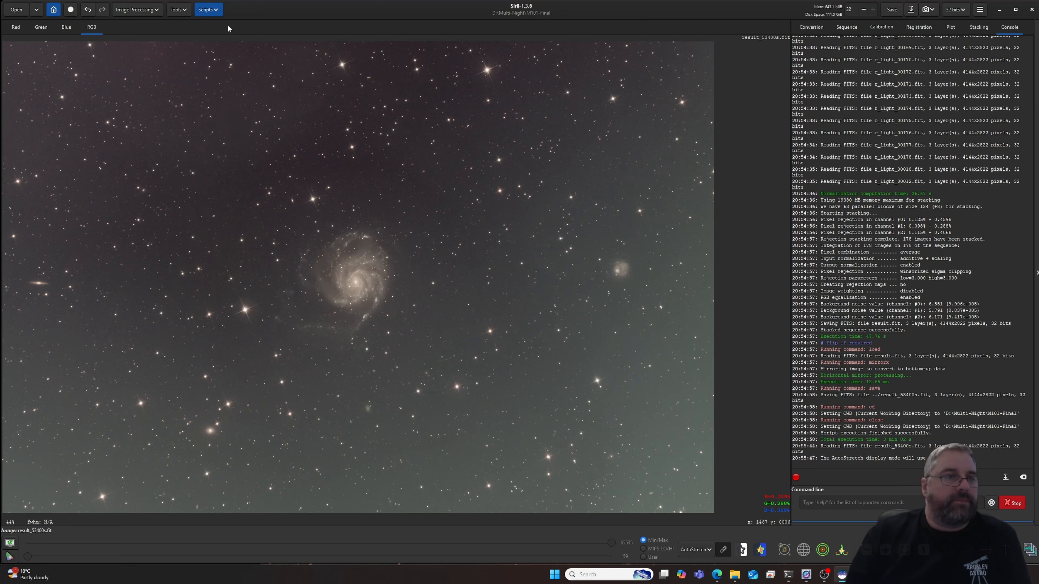
{"action": "left_click", "coordinate": [155, 12]}
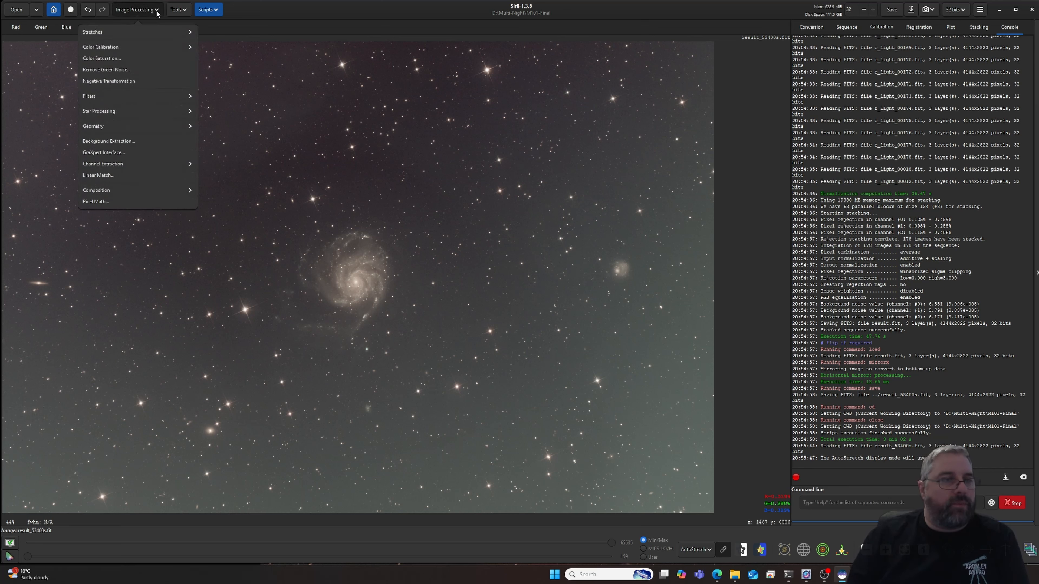
{"action": "left_click", "coordinate": [128, 154]}
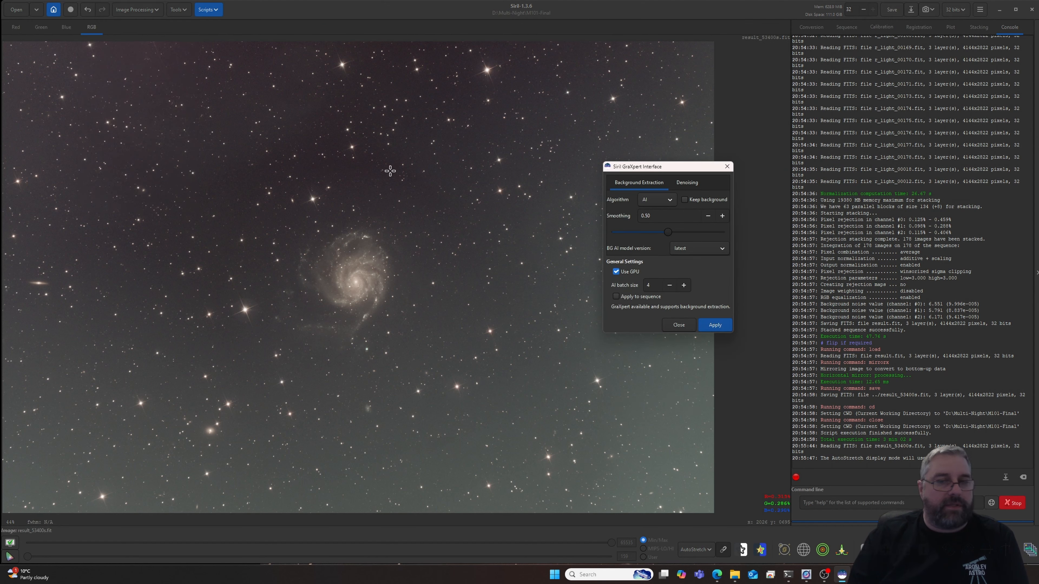
{"action": "left_click_drag", "start_coordinate": [654, 170], "coordinate": [563, 102]}
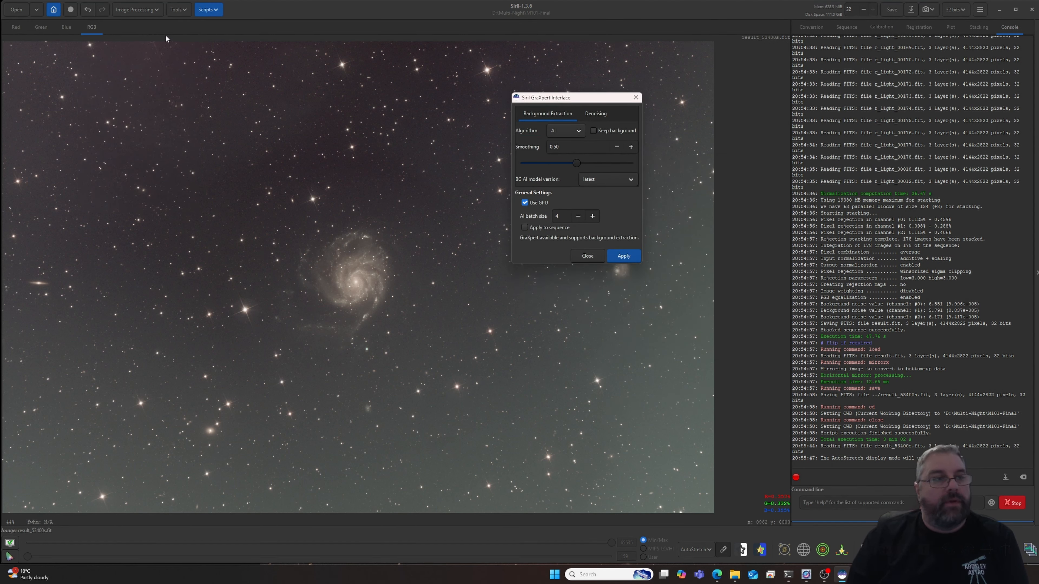
{"action": "left_click", "coordinate": [586, 255]}
- Remove the image background gradient with GraXpert AI background extraction at smoothing 0.50, using the latest model, and close the GraXpert interface
{"action": "left_click", "coordinate": [137, 10]}
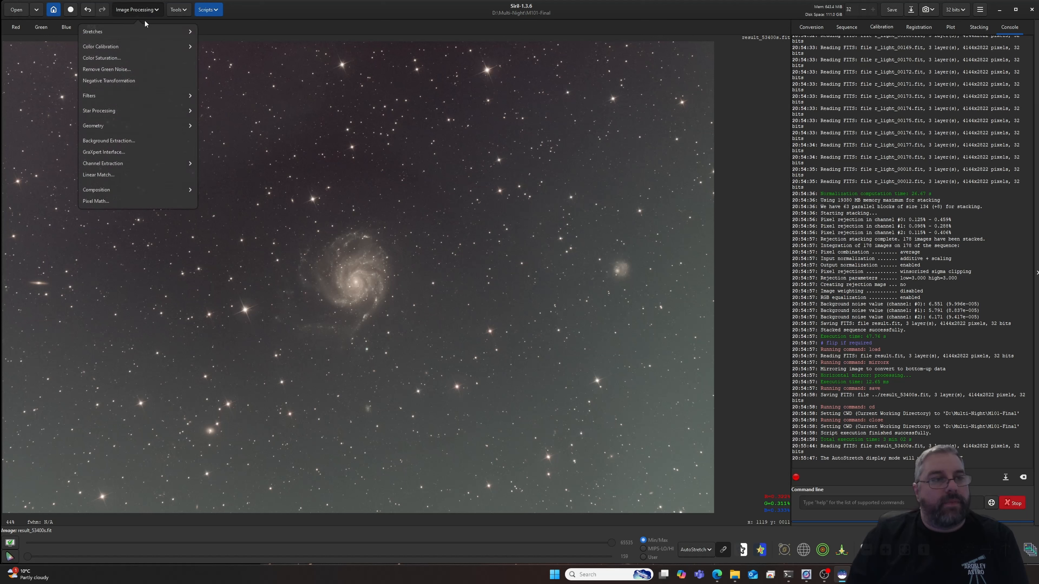
{"action": "left_click", "coordinate": [102, 152]}
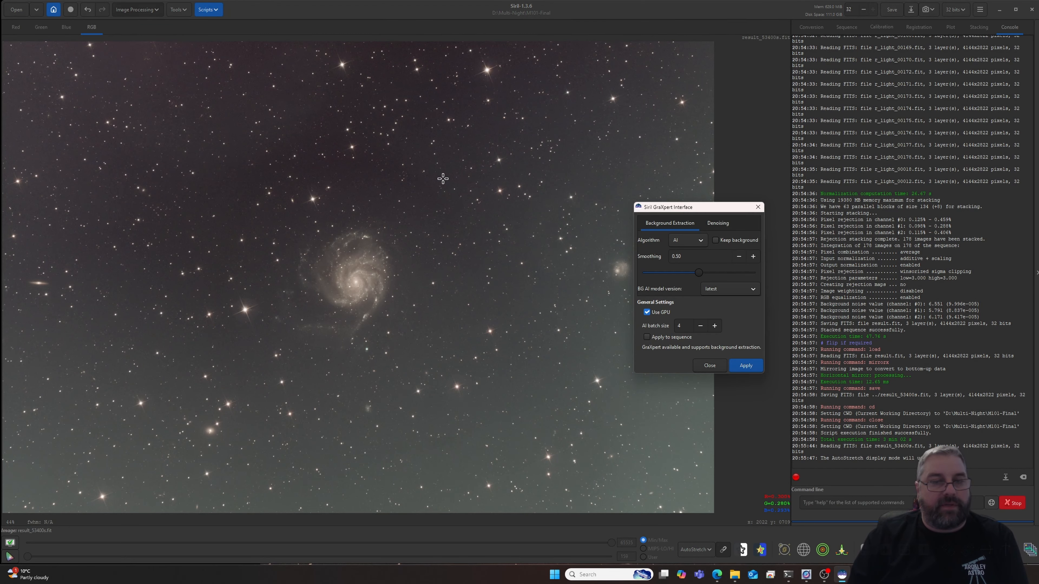
{"action": "left_click_drag", "start_coordinate": [685, 205], "coordinate": [592, 118]}
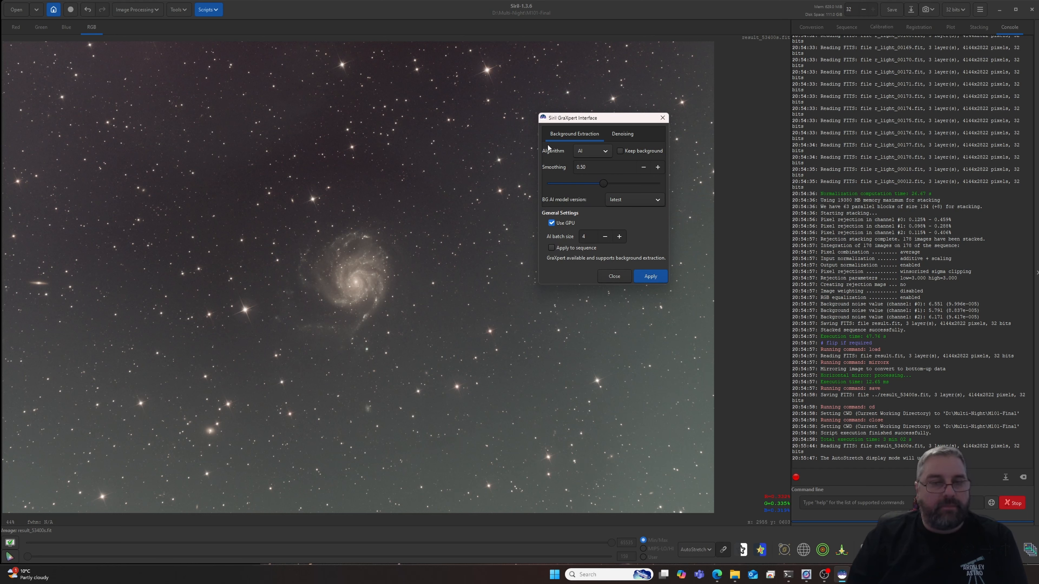
{"action": "left_click", "coordinate": [652, 277]}
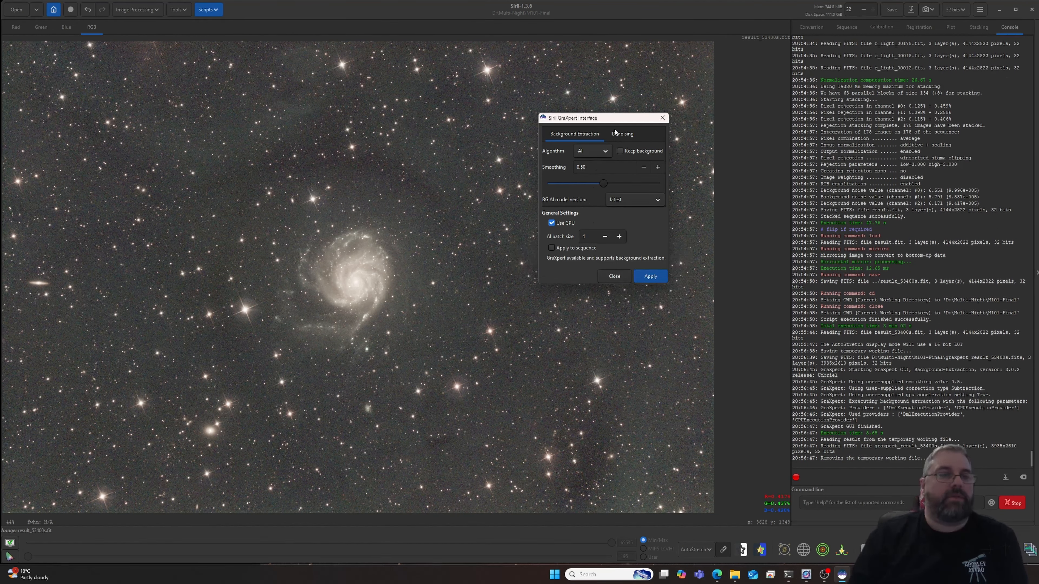
{"action": "left_click_drag", "start_coordinate": [596, 120], "coordinate": [740, 158]}
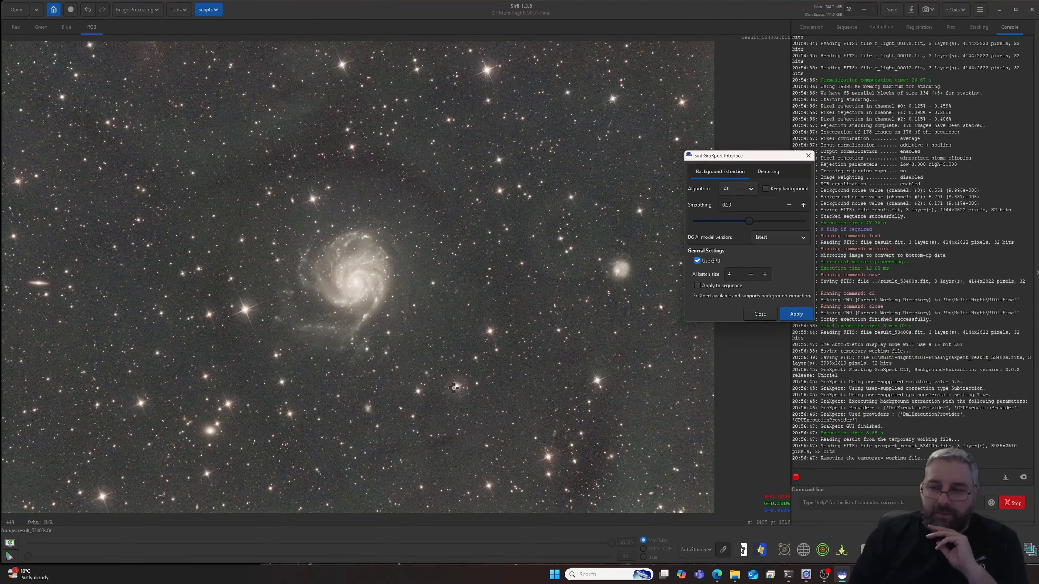
{"action": "left_click", "coordinate": [757, 314]}
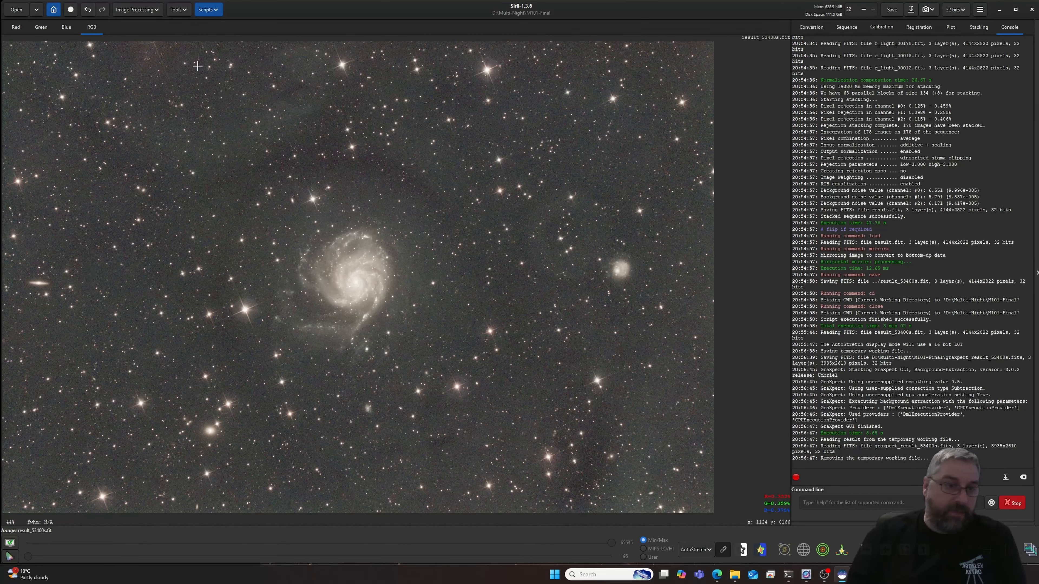
- Plate solve the image using its 518.0 mm focal length and 4.63 µm pixel size, with a Cubic (SIP) solution order
{"action": "left_click", "coordinate": [178, 10]}
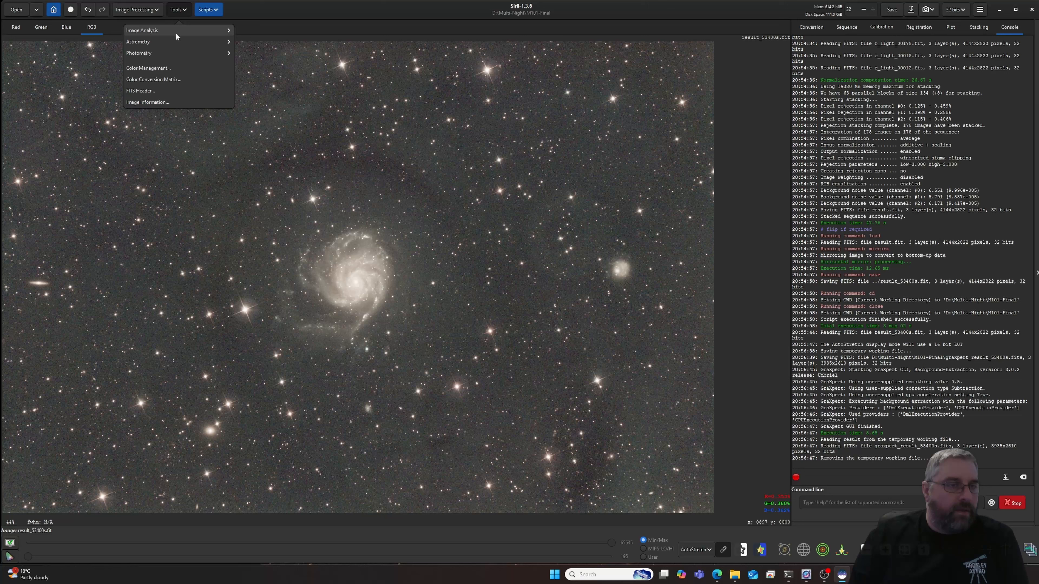
{"action": "left_click", "coordinate": [164, 42]}
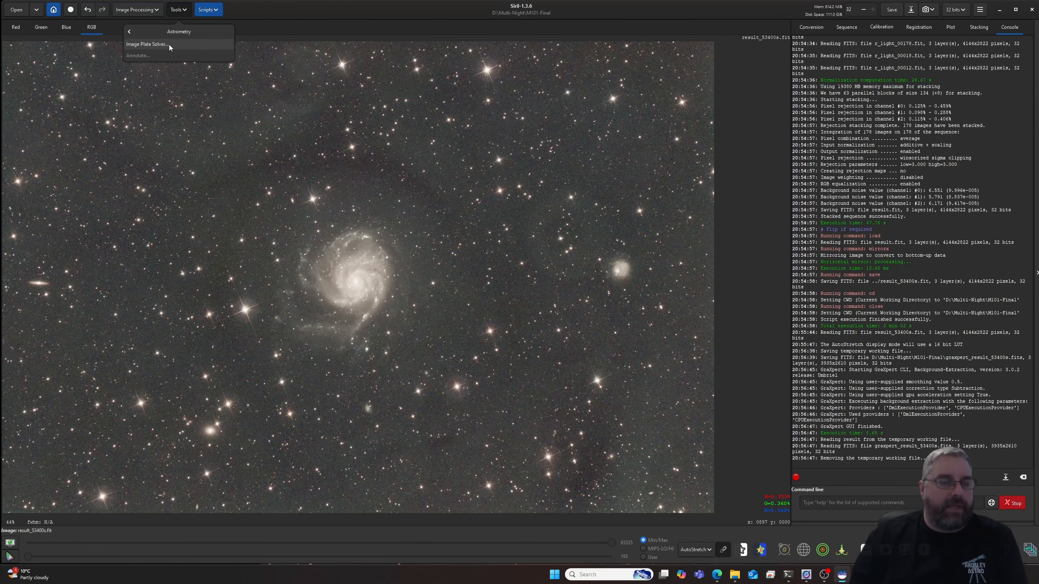
{"action": "left_click", "coordinate": [169, 45]}
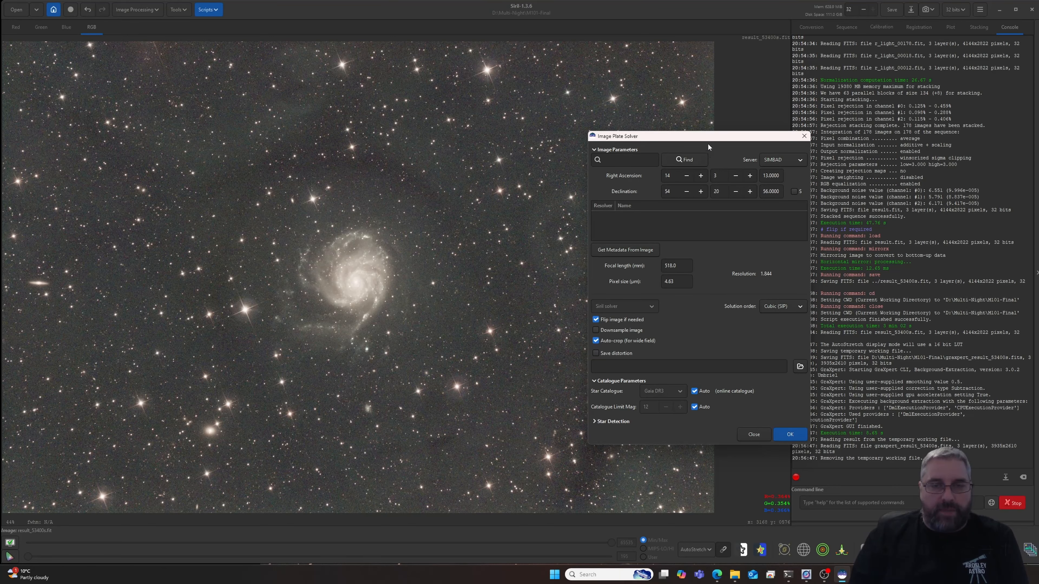
{"action": "left_click_drag", "start_coordinate": [708, 144], "coordinate": [627, 124]}
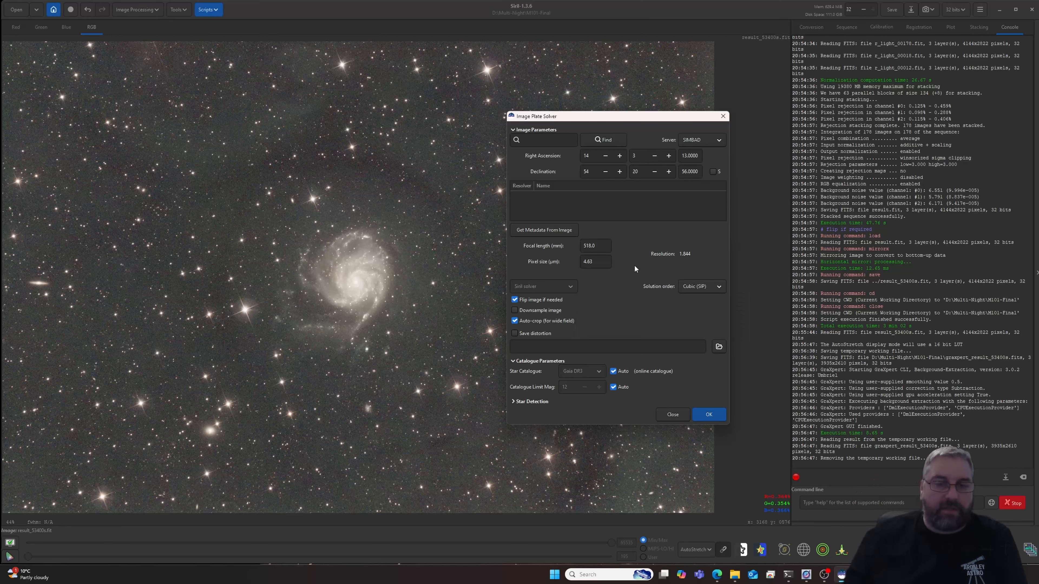
{"action": "left_click", "coordinate": [708, 414]}
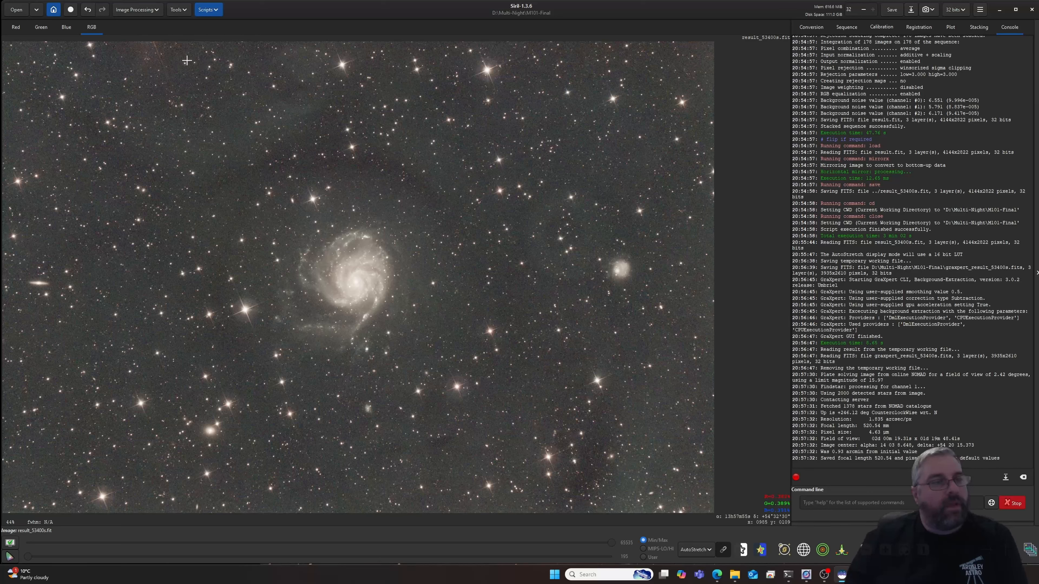
- Try Photometric Color Calibration on the plate-solved image with the GAIA DR3 star catalogue and automatic limit magnitude
{"action": "left_click", "coordinate": [138, 9]}
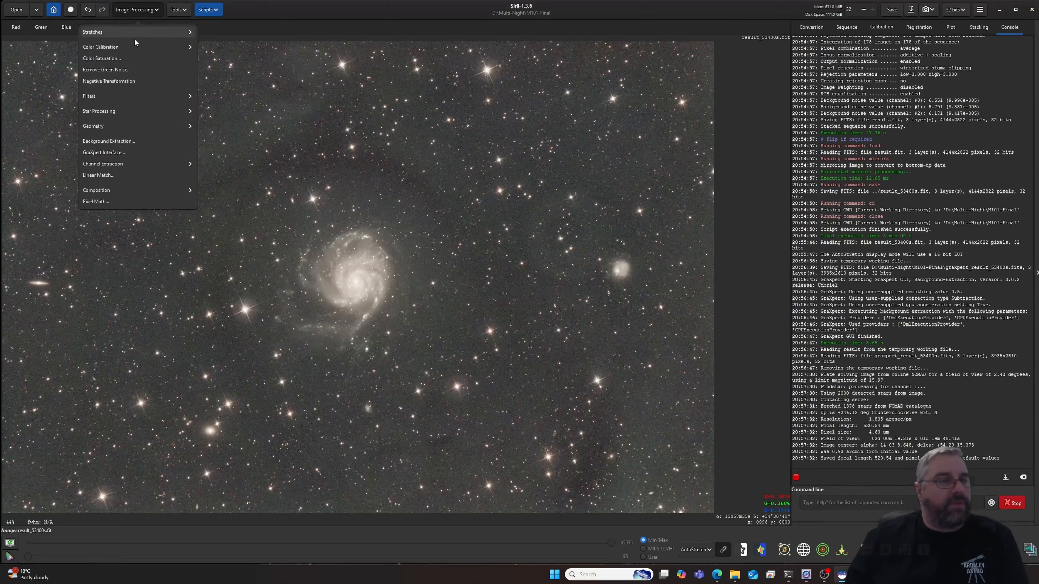
{"action": "left_click", "coordinate": [125, 47]}
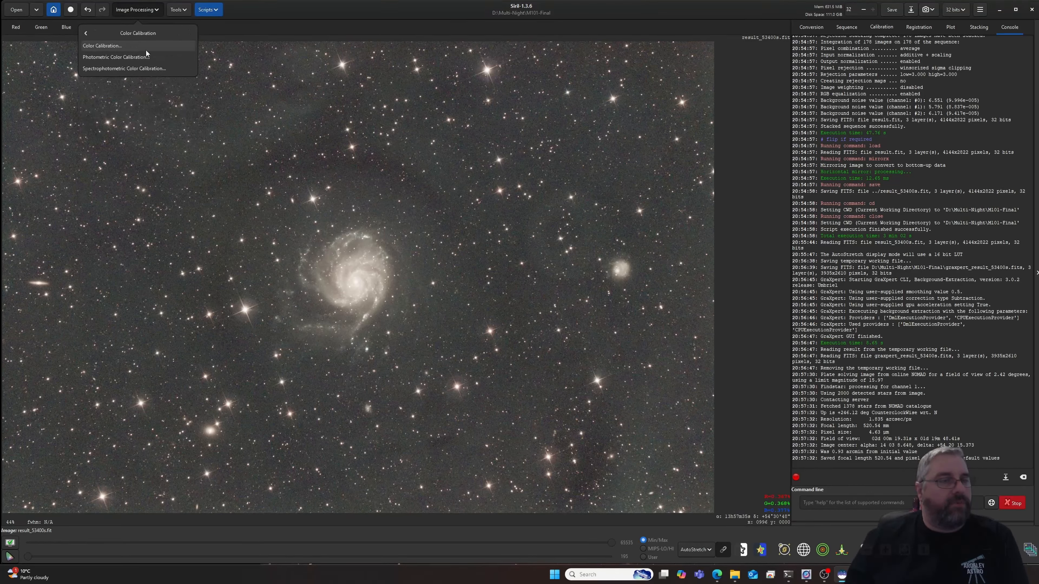
{"action": "left_click", "coordinate": [116, 57]}
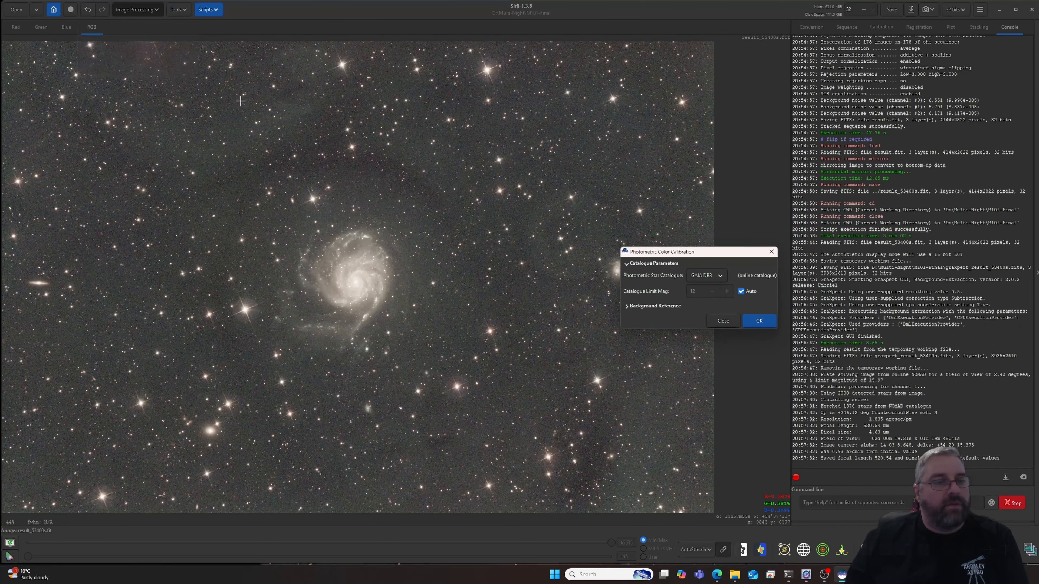
{"action": "left_click", "coordinate": [760, 322]}
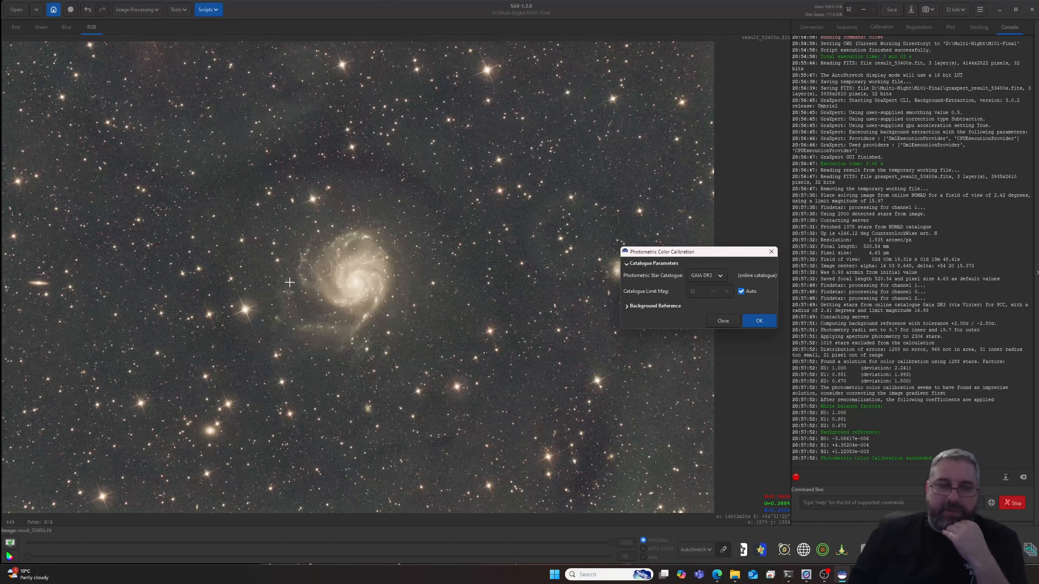
- Preview a global color saturation amount of -0.42, cancel it, and undo the photometric color calibration
{"action": "left_click", "coordinate": [143, 11]}
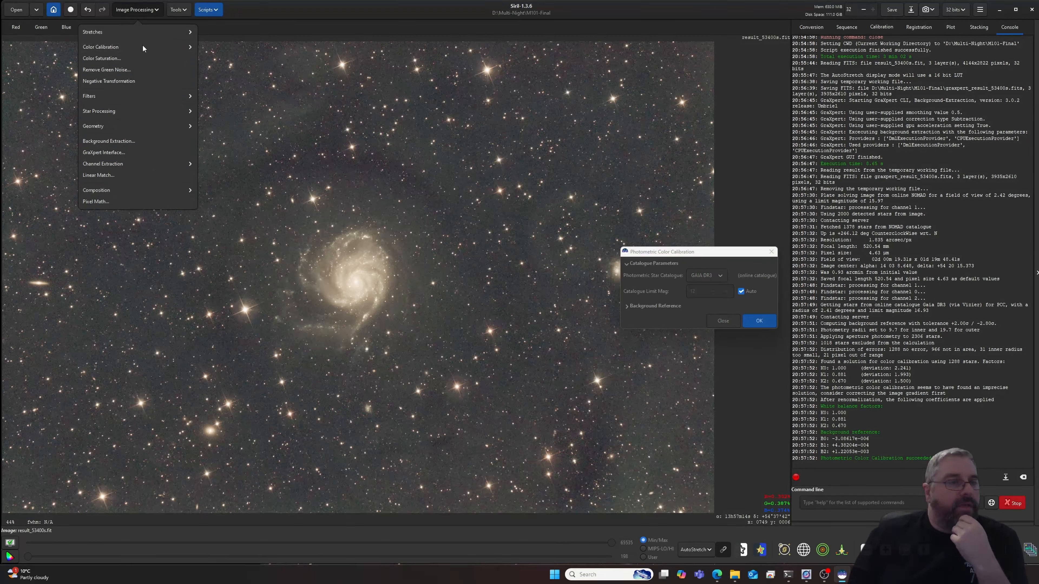
{"action": "left_click", "coordinate": [118, 58]}
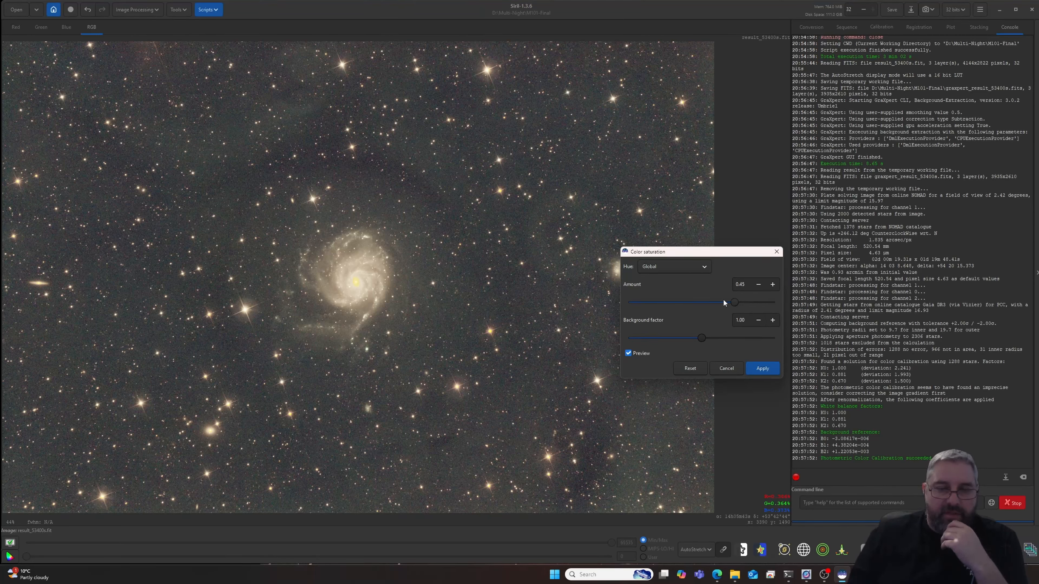
{"action": "left_click_drag", "start_coordinate": [723, 301], "coordinate": [669, 303]}
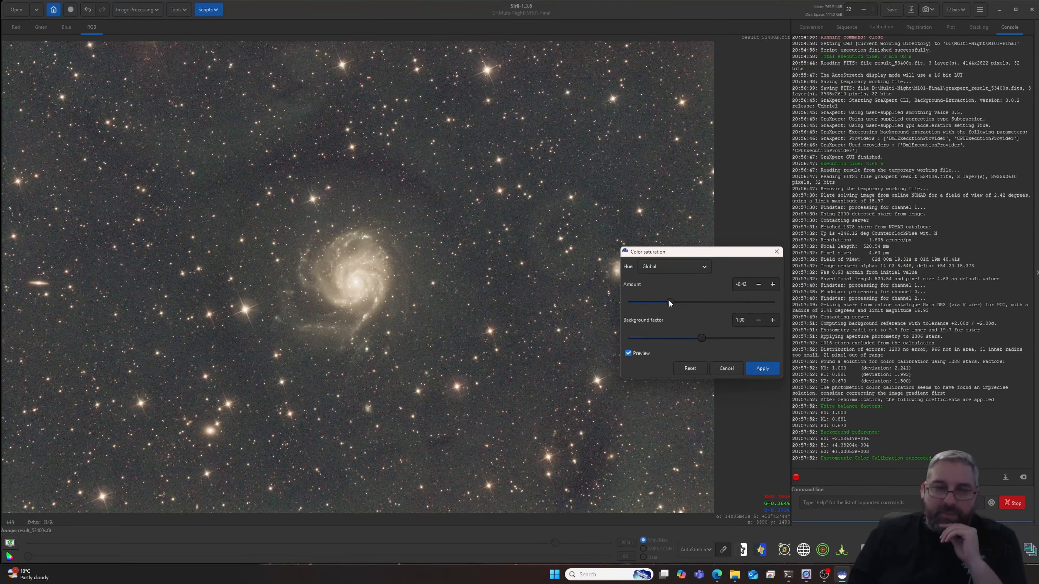
{"action": "left_click", "coordinate": [724, 368]}
{"action": "left_click", "coordinate": [86, 11]}
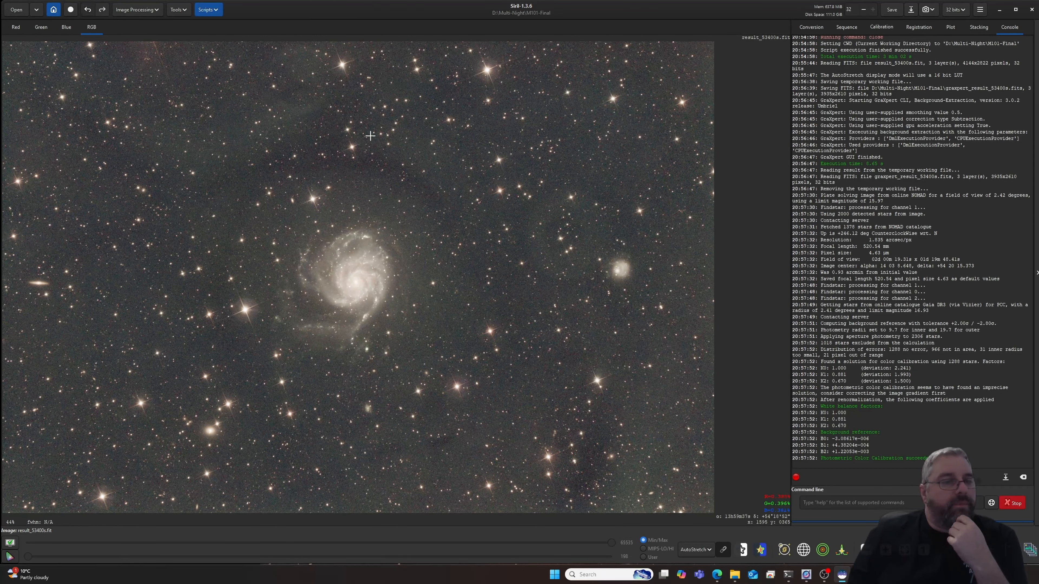
- Run Spectrophotometric Color Calibration with the Average Spiral Galaxy white reference, Sony IMX294C sensor, SVBONY UHC filter and Gaia DR3 via Gaia archive
{"action": "left_click", "coordinate": [152, 10]}
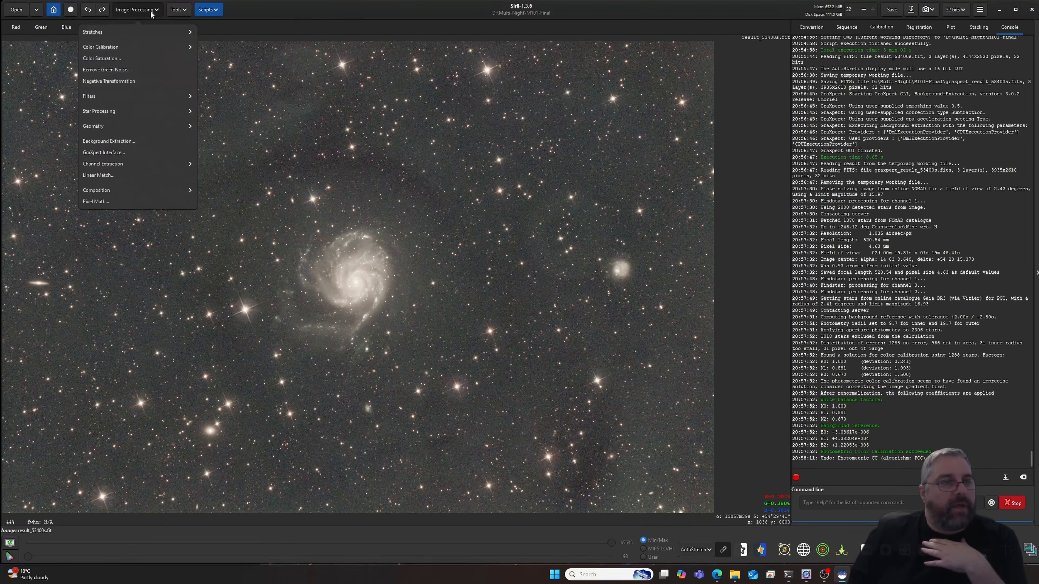
{"action": "left_click", "coordinate": [122, 46]}
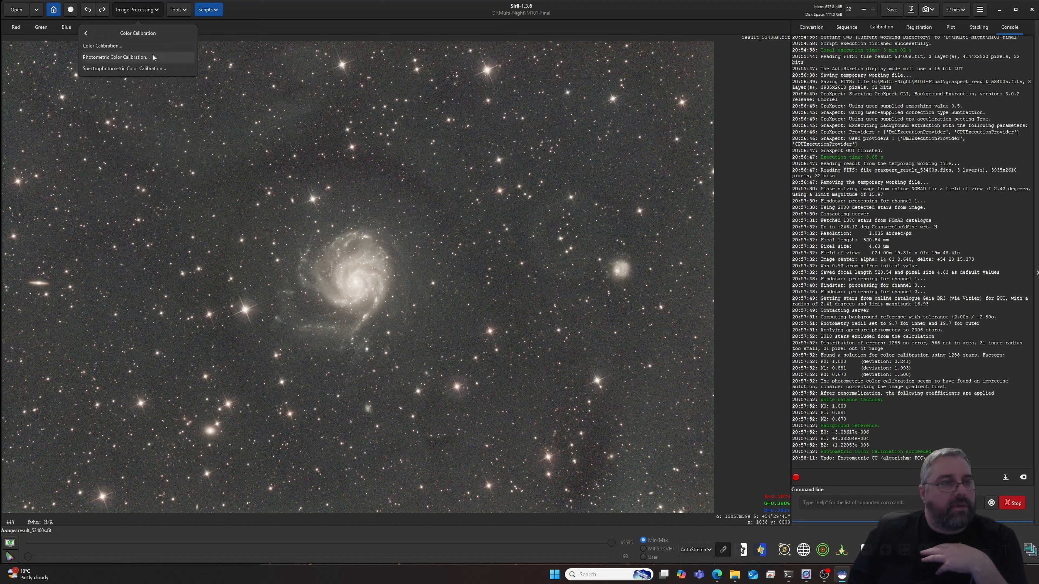
{"action": "left_click", "coordinate": [141, 68]}
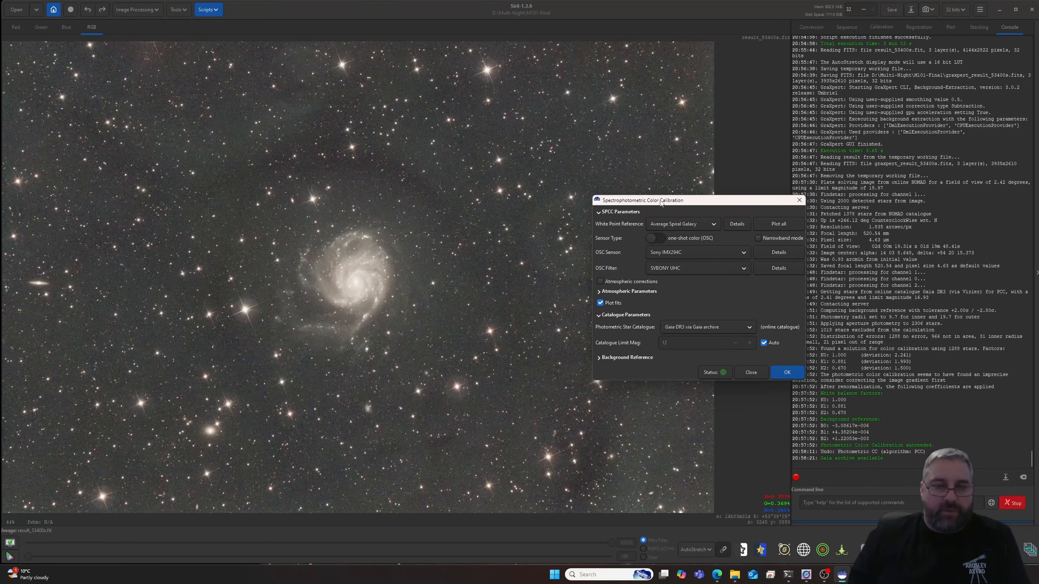
{"action": "left_click_drag", "start_coordinate": [661, 201], "coordinate": [544, 110]}
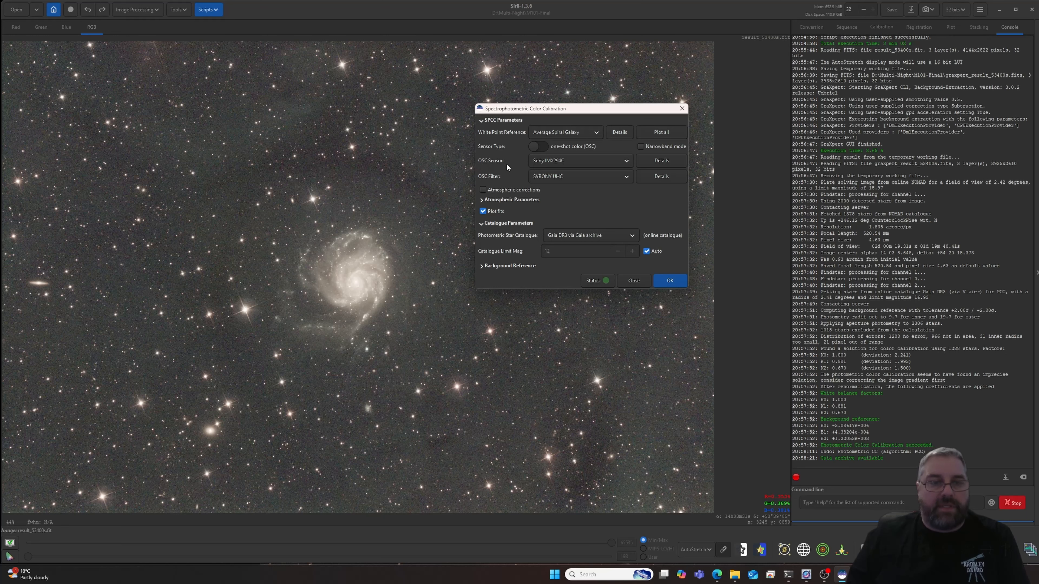
{"action": "left_click", "coordinate": [625, 161]}
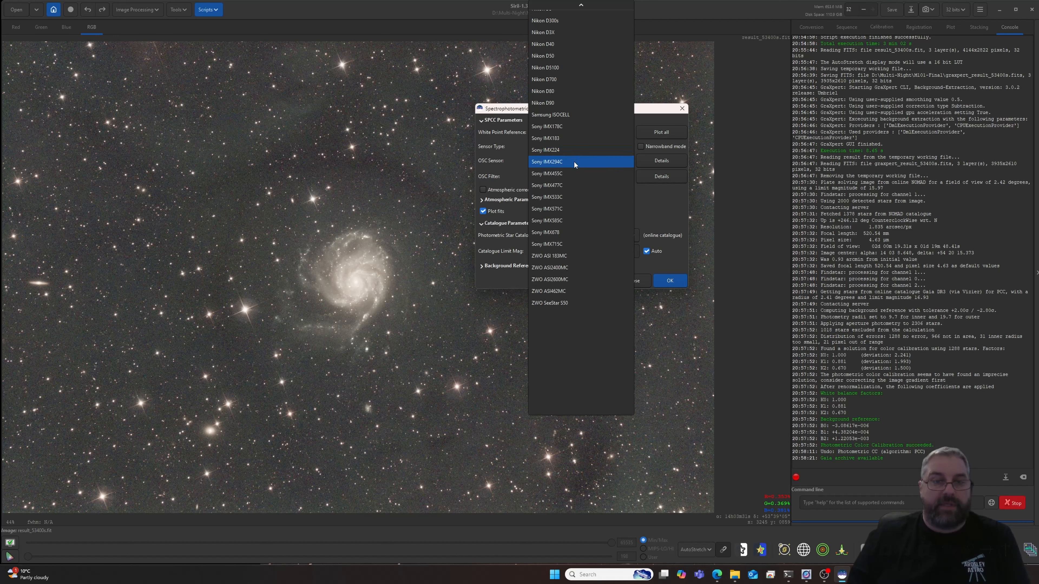
{"action": "mouse_move", "coordinate": [578, 7]}
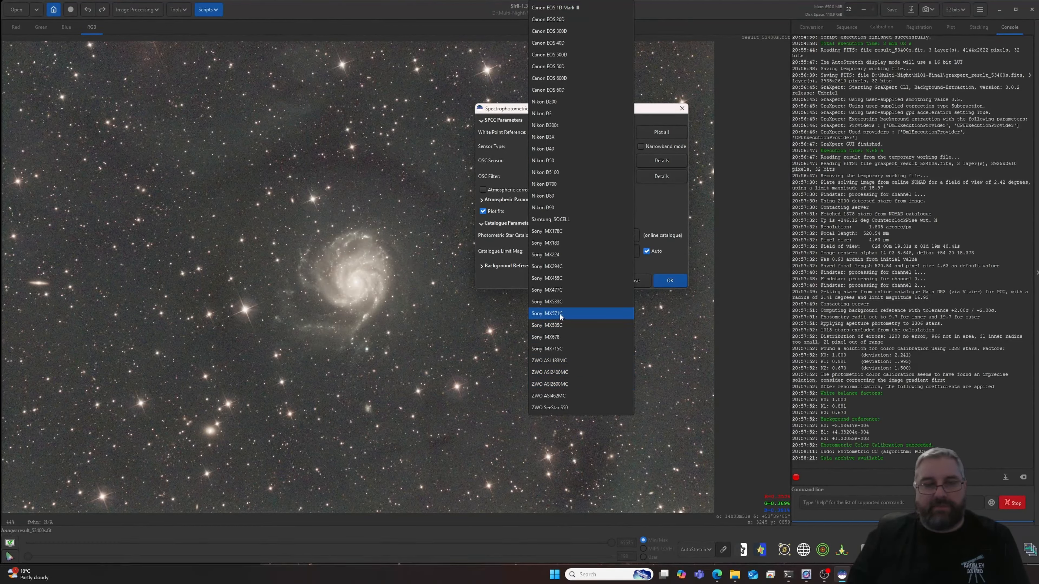
{"action": "left_click", "coordinate": [557, 267]}
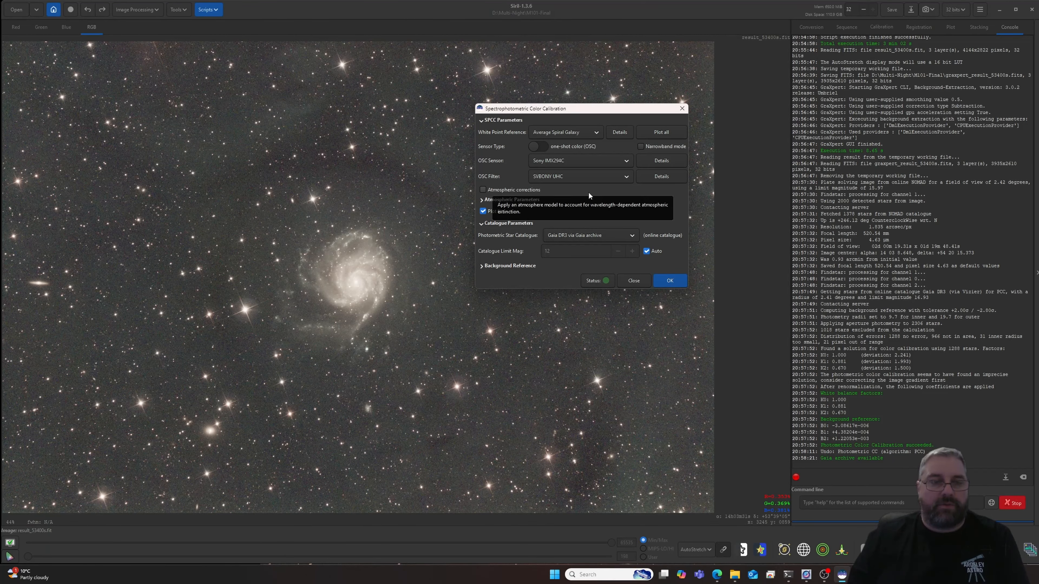
{"action": "left_click", "coordinate": [619, 177]}
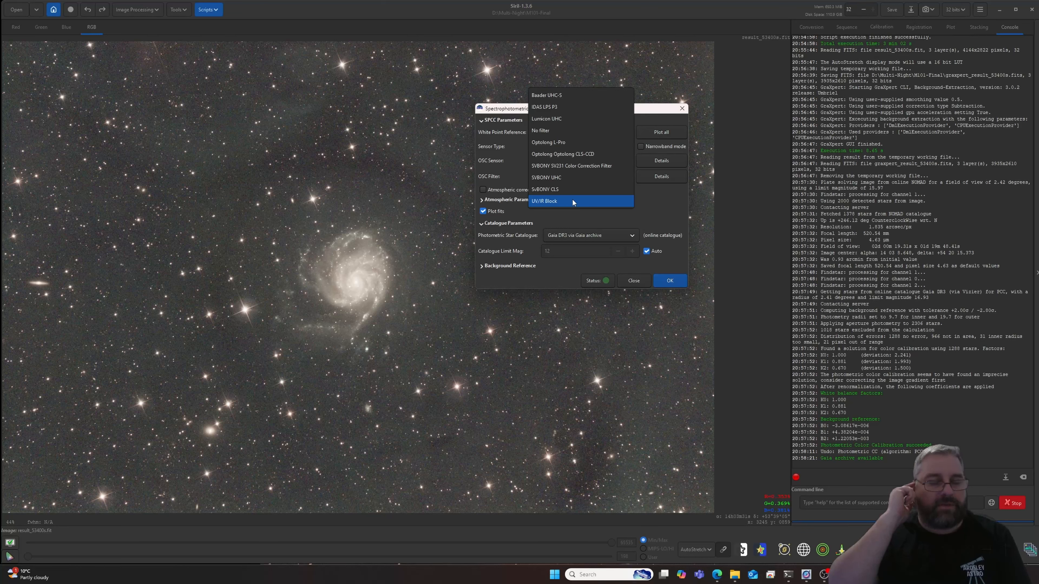
{"action": "left_click", "coordinate": [550, 179]}
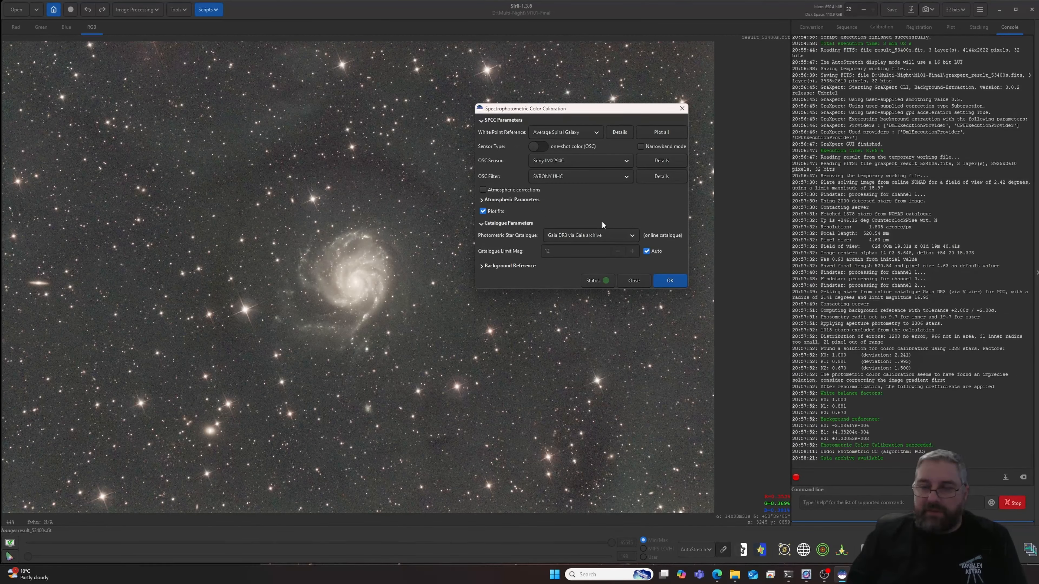
{"action": "left_click", "coordinate": [671, 284]}
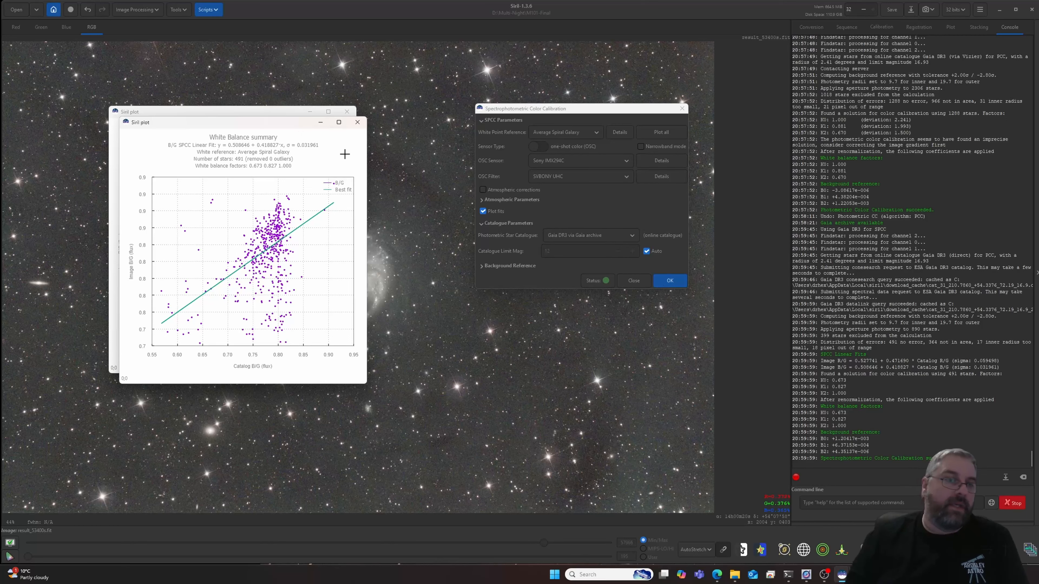
- Compare the two white balance summary plots side by side, and close them together with the calibration dialog
{"action": "left_click_drag", "start_coordinate": [239, 125], "coordinate": [476, 123]}
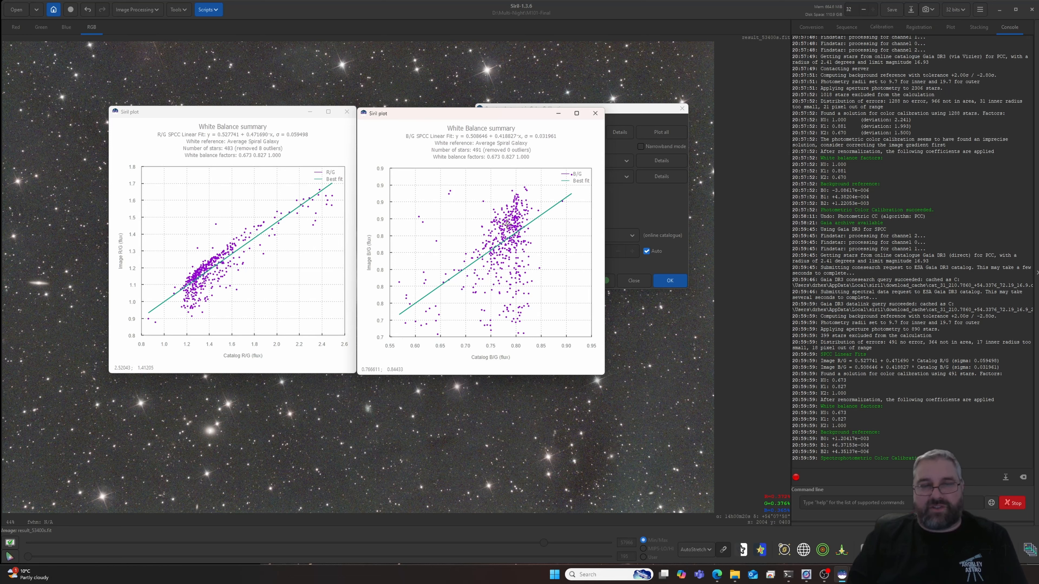
{"action": "left_click", "coordinate": [596, 116]}
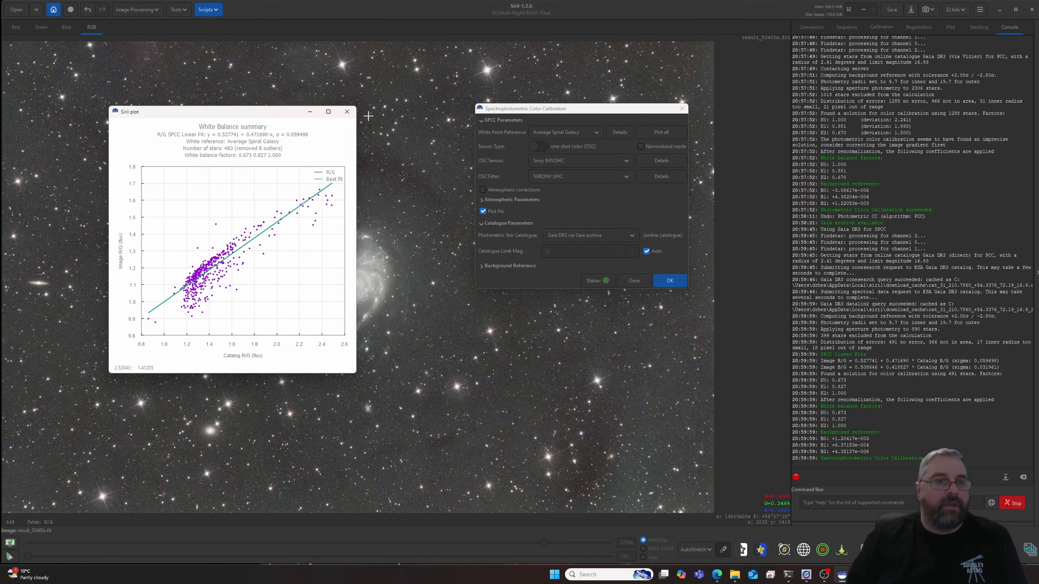
{"action": "left_click", "coordinate": [347, 111]}
{"action": "left_click", "coordinate": [633, 281]}
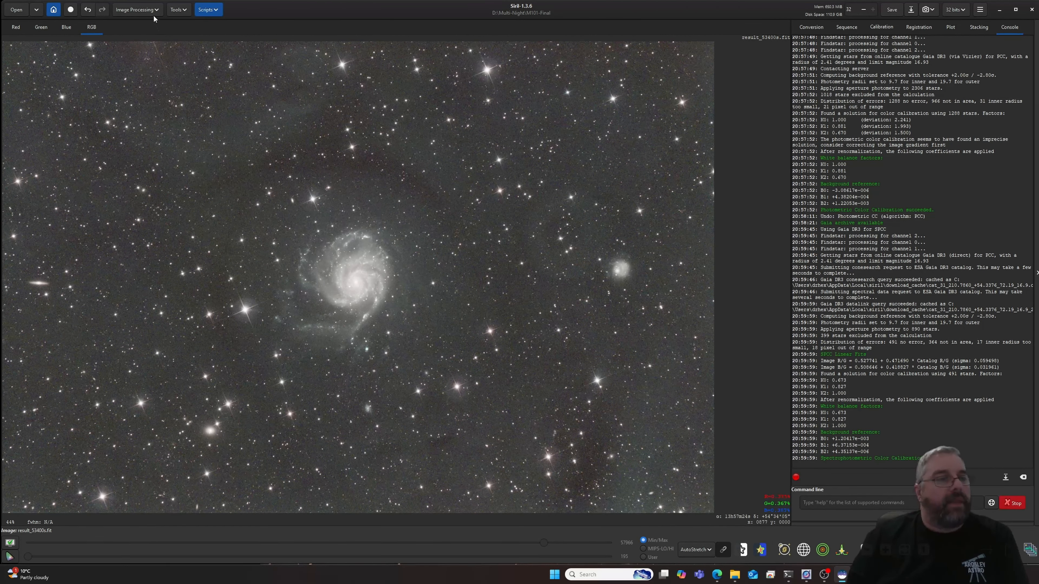
- Denoise the color-calibrated image with GraXpert at strength 0.80, using the latest AI model and the GPU
{"action": "left_click", "coordinate": [148, 10]}
{"action": "left_click", "coordinate": [132, 153]}
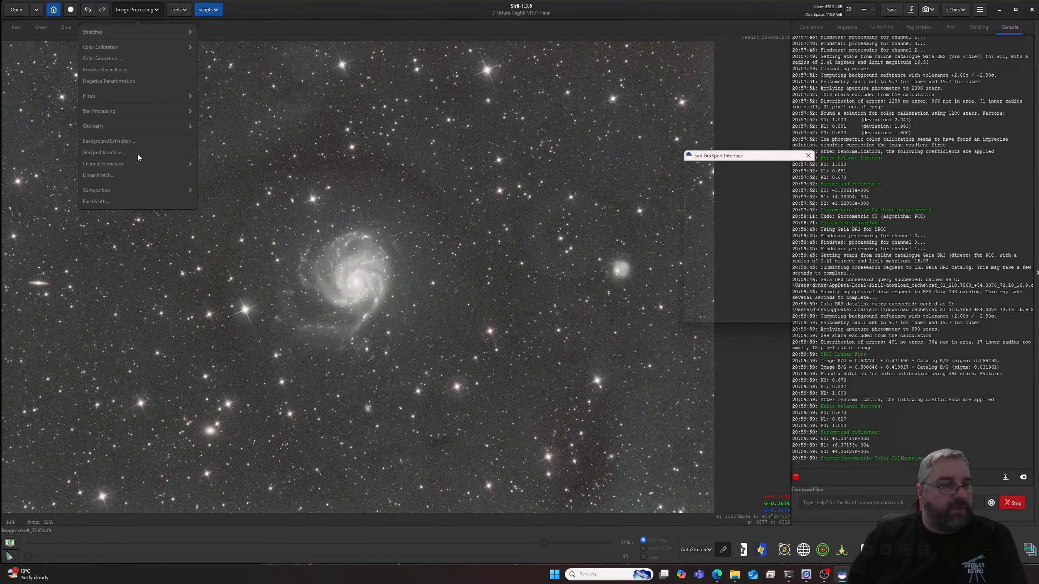
{"action": "left_click", "coordinate": [768, 172]}
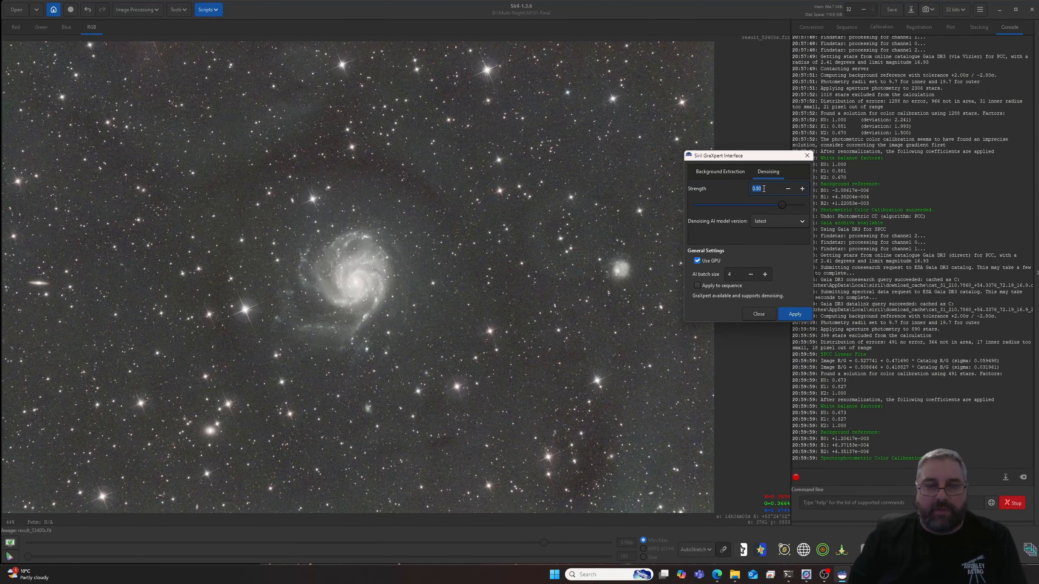
{"action": "left_click", "coordinate": [794, 315]}
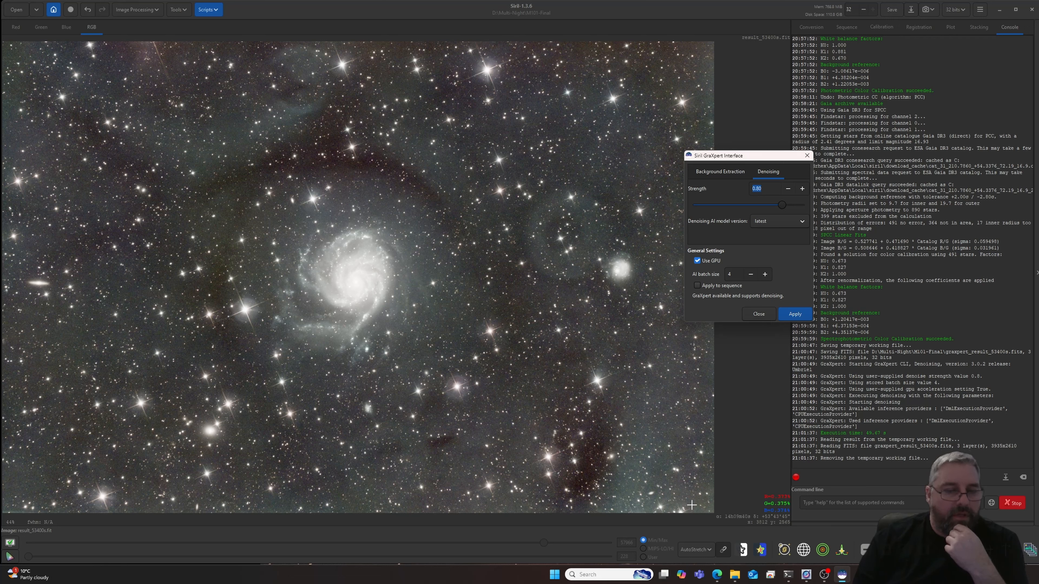
- Switch the image display from AutoStretch to Linear and open the Generalised Hyperbolic Stretch Transformations tool
{"action": "left_click", "coordinate": [701, 551]}
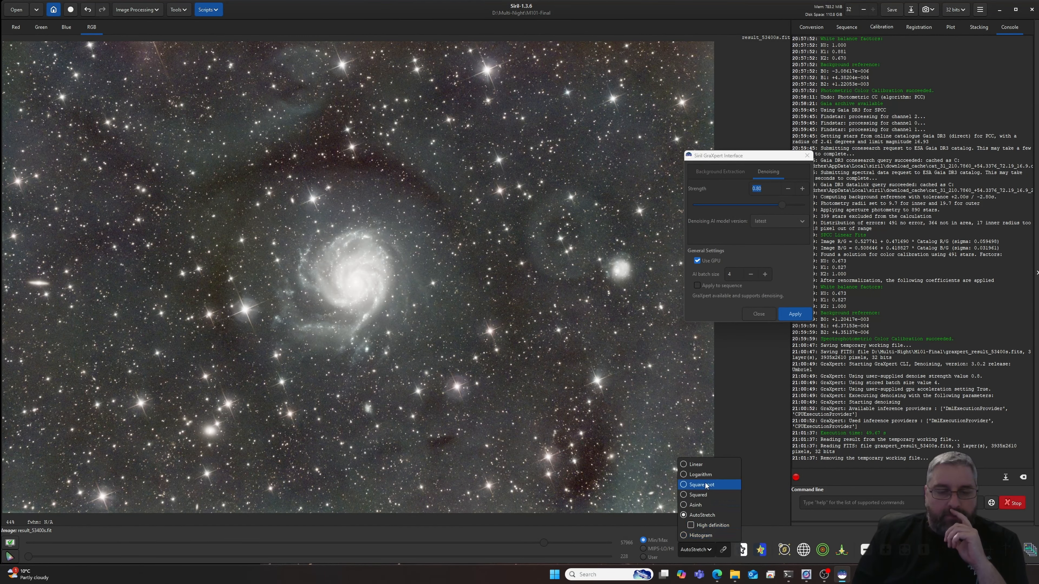
{"action": "left_click", "coordinate": [696, 464]}
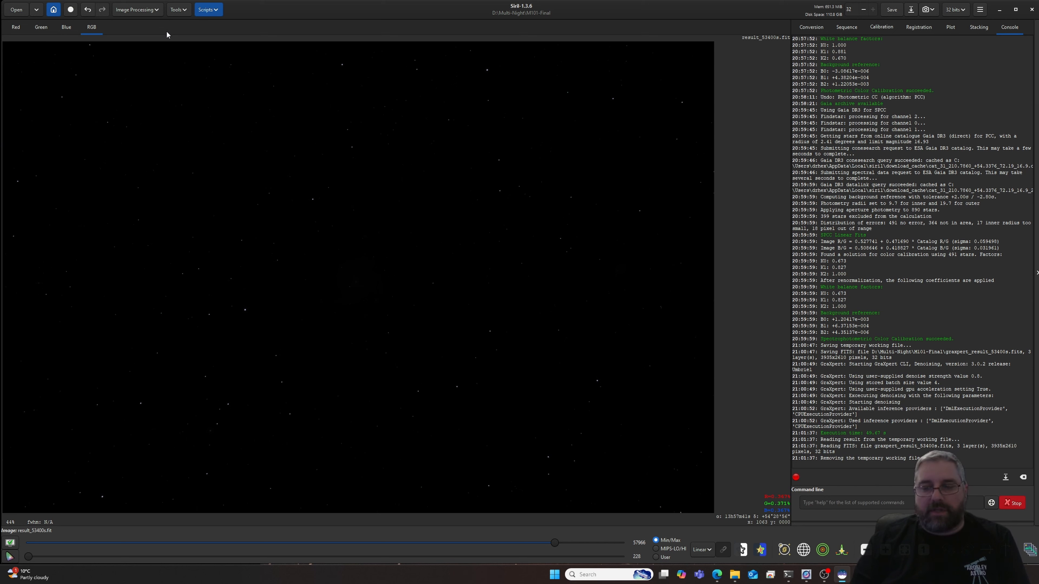
{"action": "left_click", "coordinate": [151, 13]}
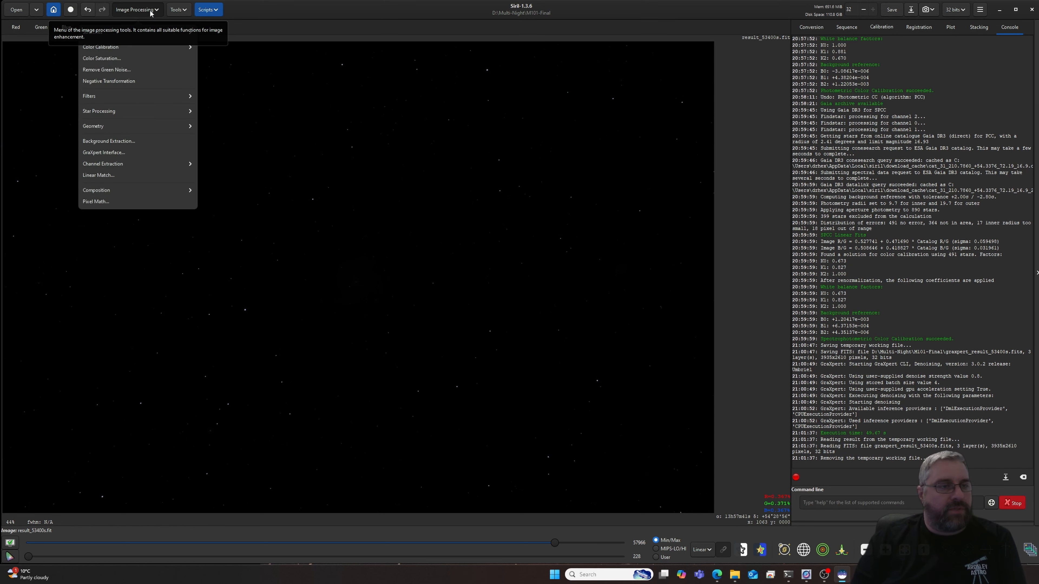
{"action": "left_click", "coordinate": [132, 33]}
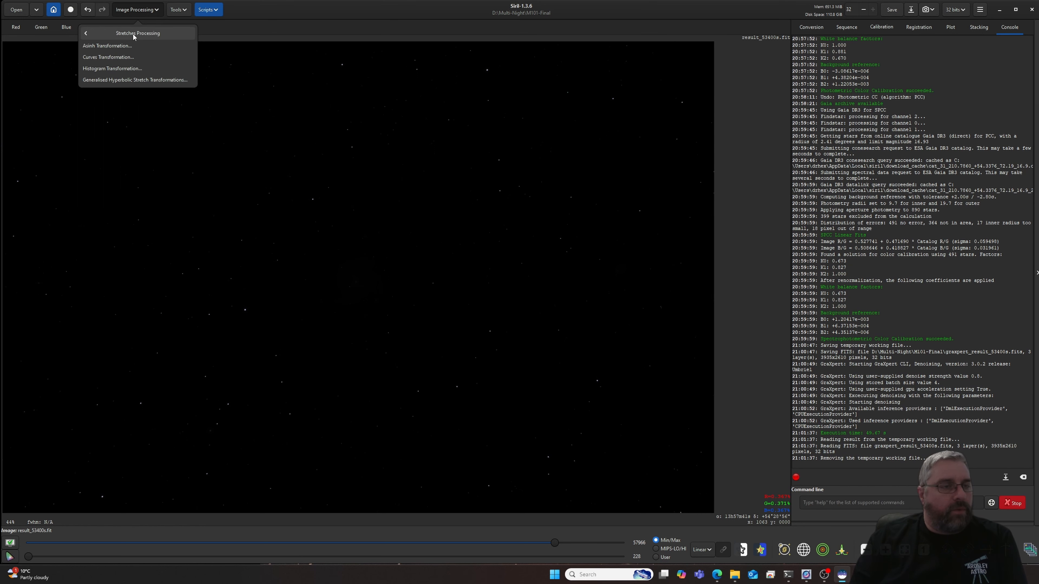
{"action": "left_click", "coordinate": [159, 78]}
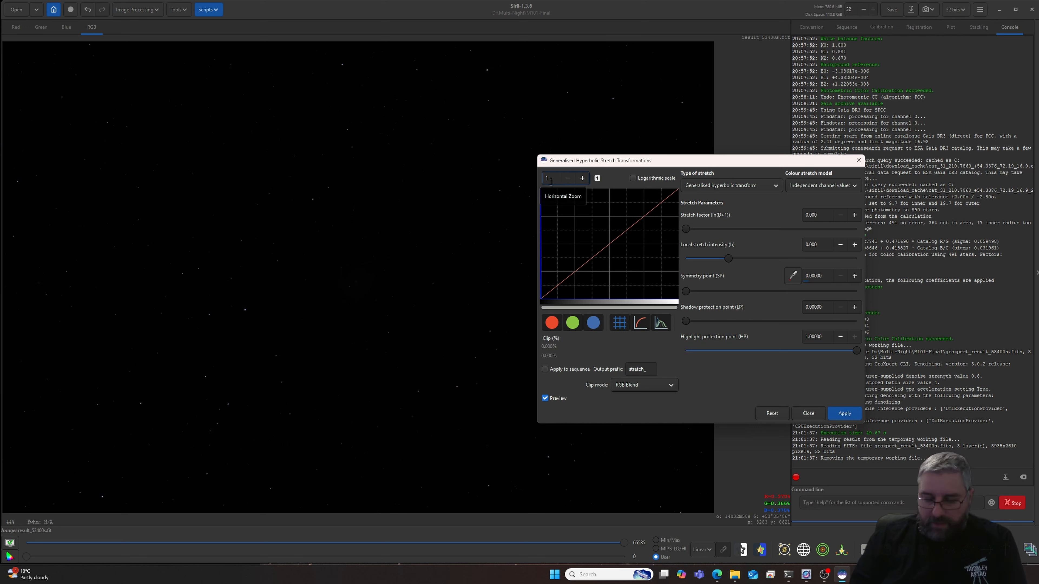
- Zoom the stretch histogram horizontally to 100 and set the symmetry point on its peak, at 0.00364
{"action": "type", "text": "0"}
{"action": "key", "text": "Return"}
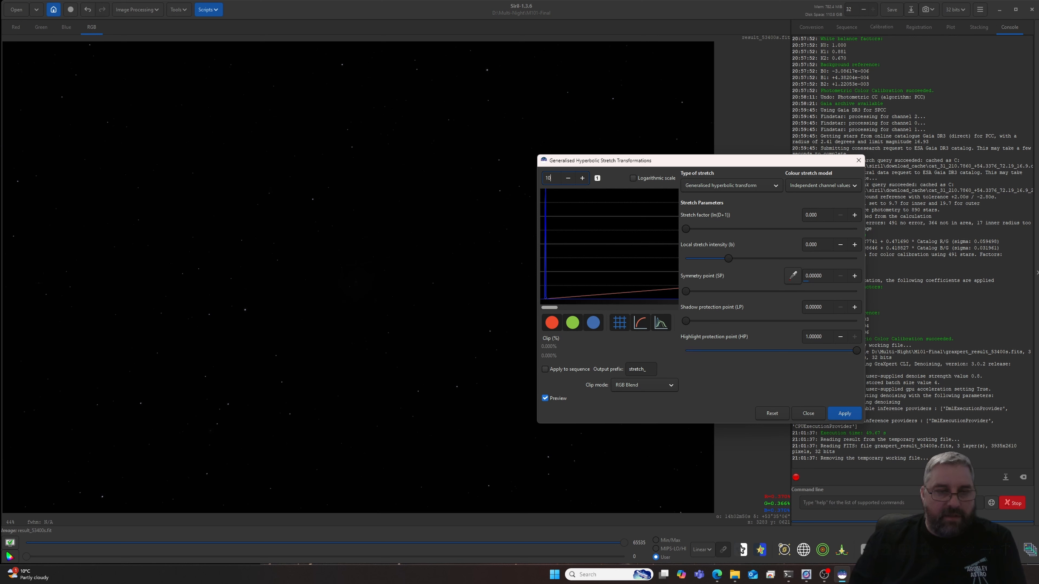
{"action": "type", "text": "0"}
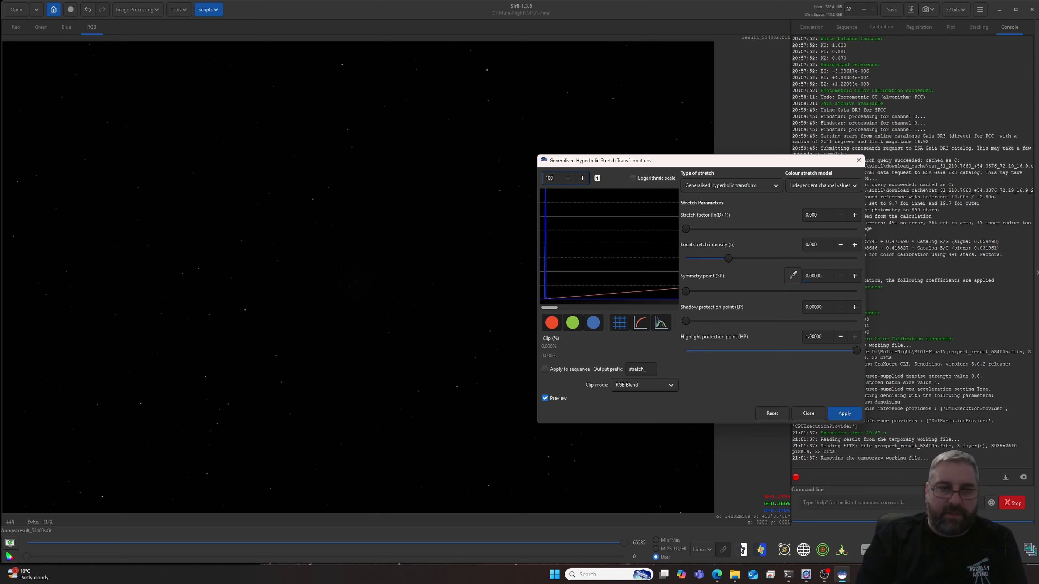
{"action": "key", "text": "Return"}
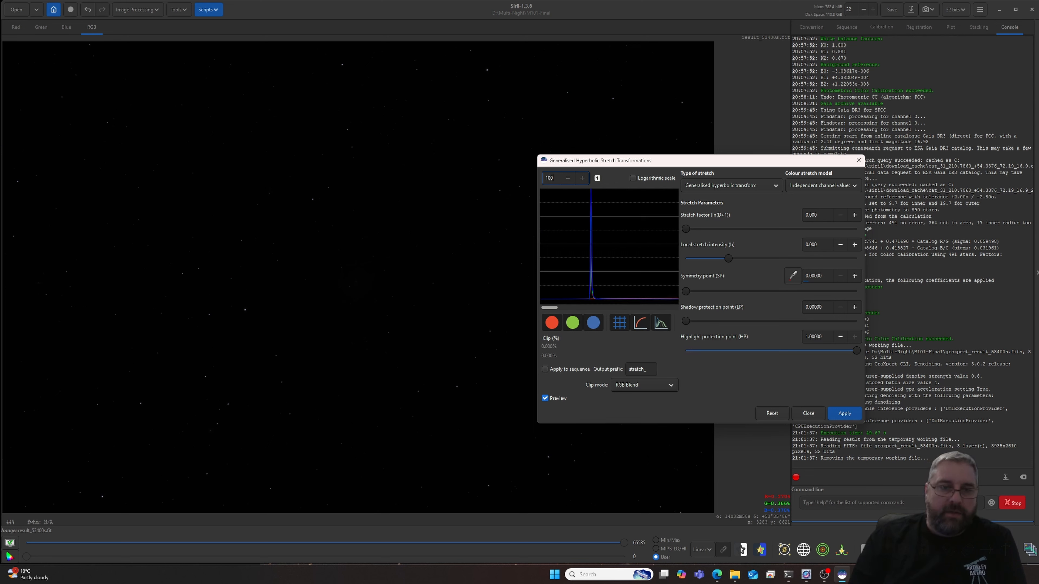
{"action": "left_click", "coordinate": [591, 219]}
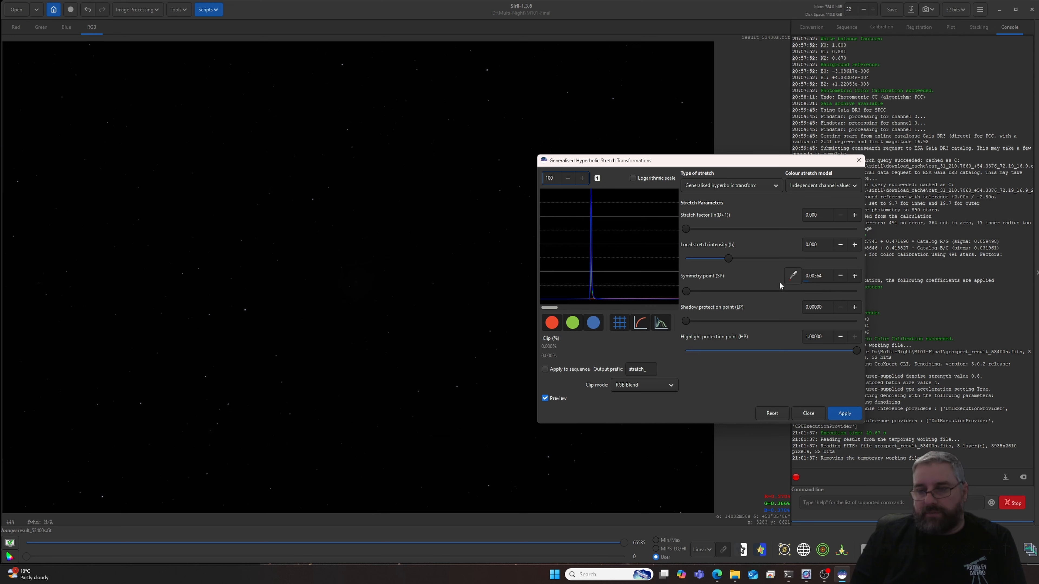
- Using the Generalised hyperbolic transform type, raise the stretch factor to about 4.9 and the local stretch intensity to about 0.87
{"action": "left_click", "coordinate": [724, 186]}
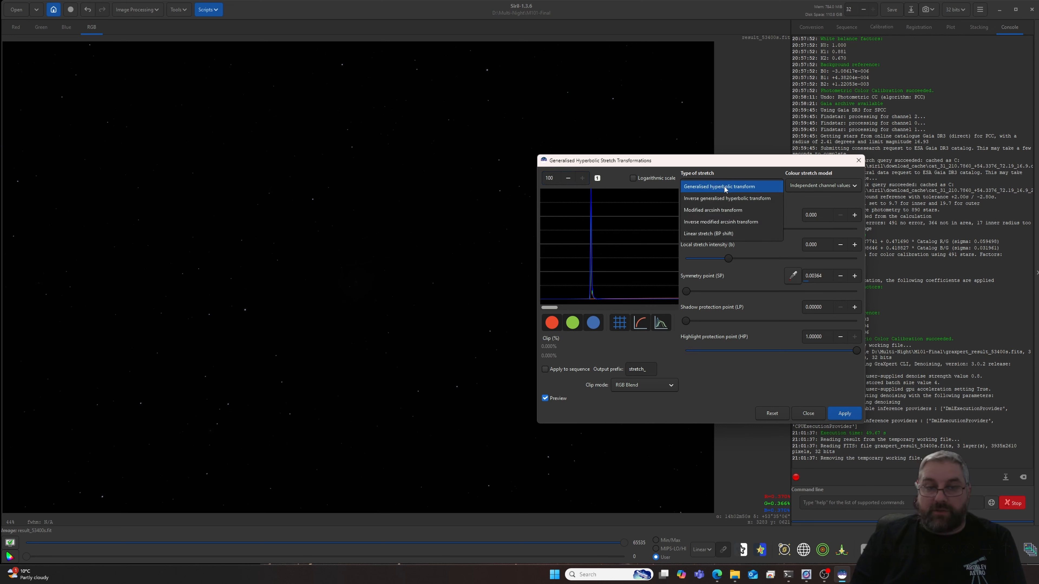
{"action": "left_click", "coordinate": [709, 187]}
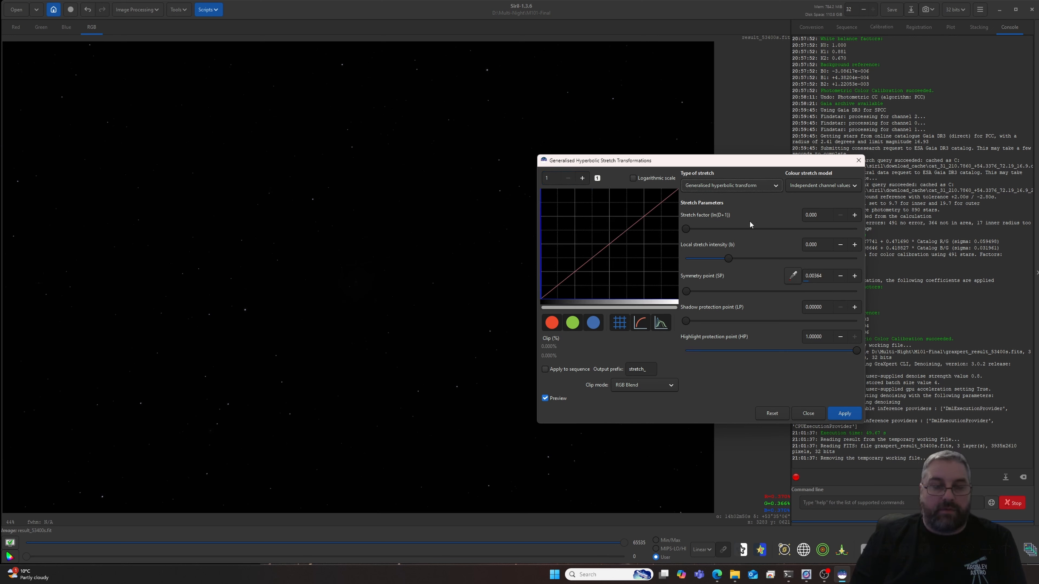
{"action": "left_click_drag", "start_coordinate": [697, 162], "coordinate": [779, 103]}
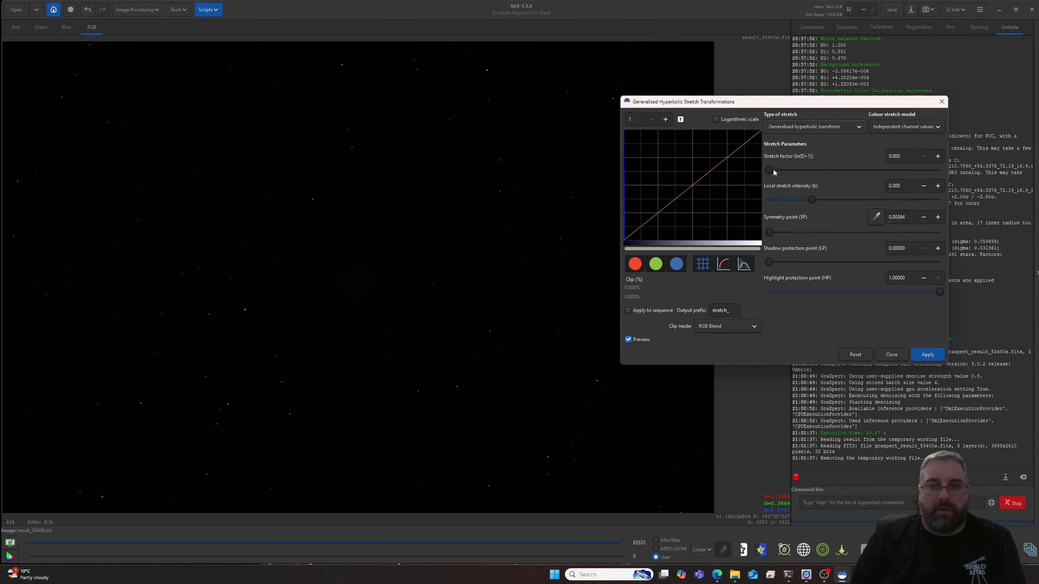
{"action": "left_click_drag", "start_coordinate": [772, 170], "coordinate": [857, 174]}
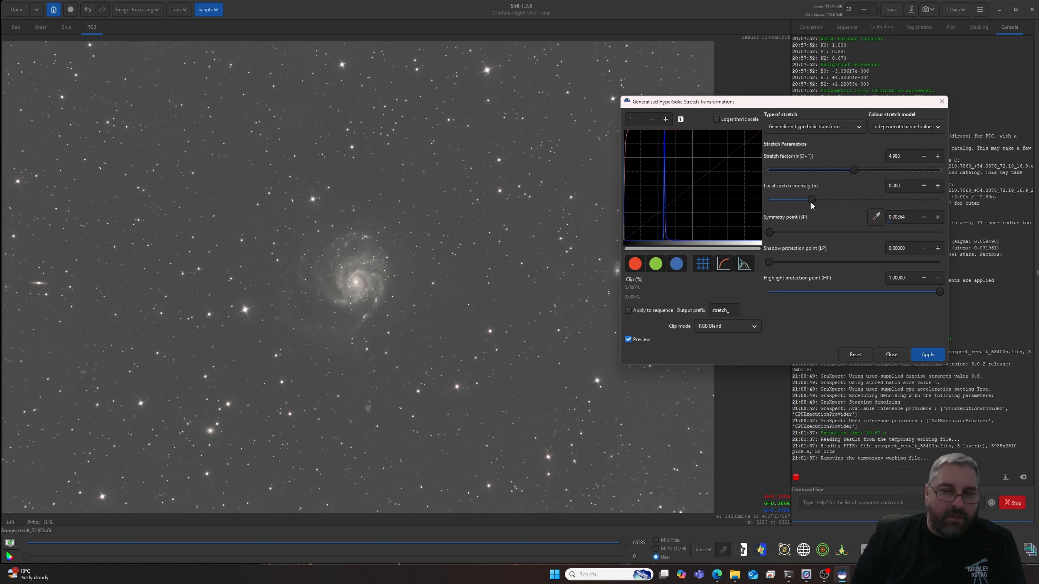
{"action": "left_click_drag", "start_coordinate": [812, 199], "coordinate": [821, 199]}
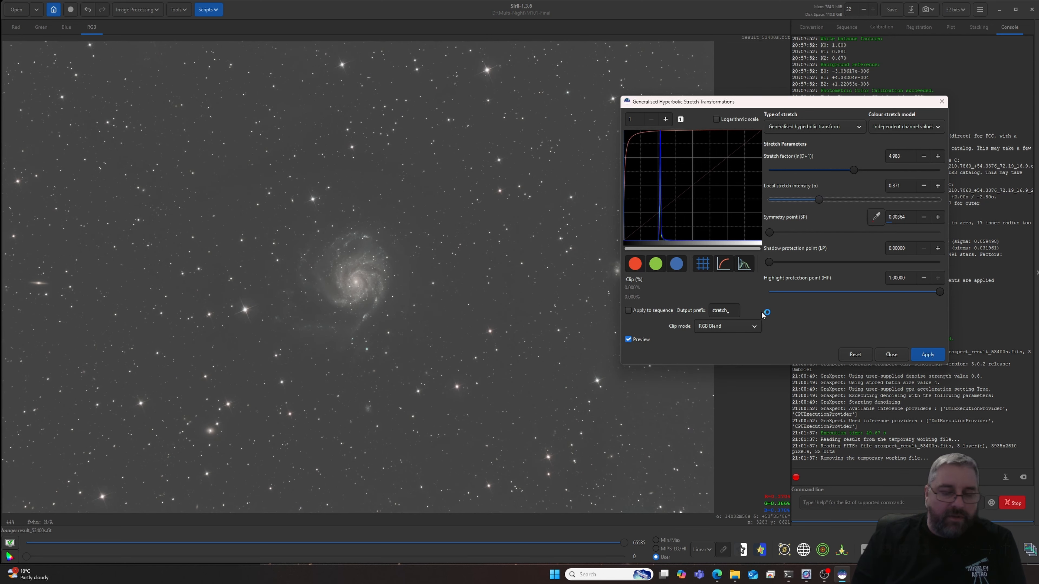
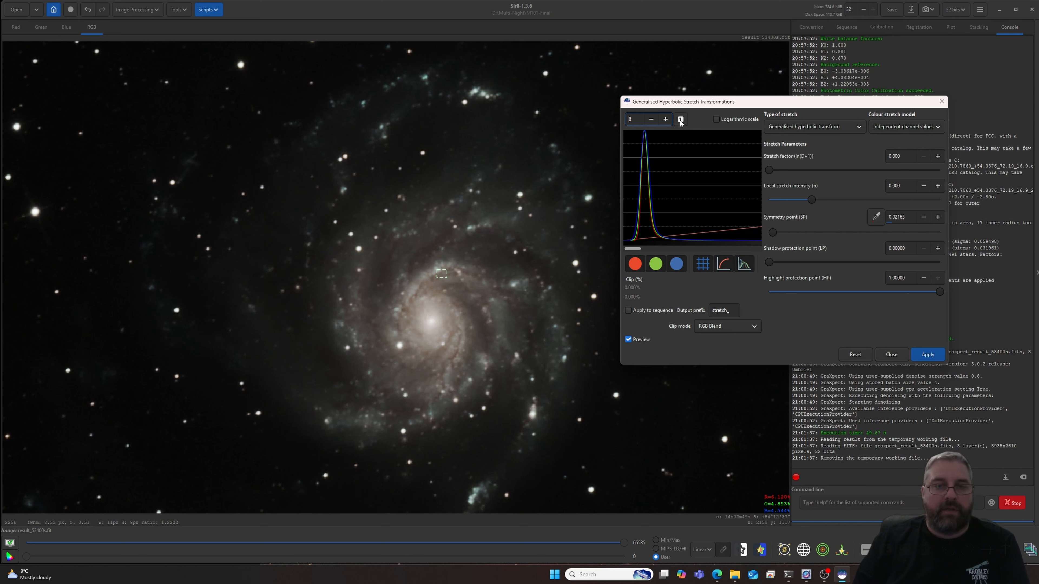
- Reset the histogram zoom to 1, then apply a stretch with factor about 1.48 and highlight protection point about 0.344
{"action": "left_click", "coordinate": [680, 120]}
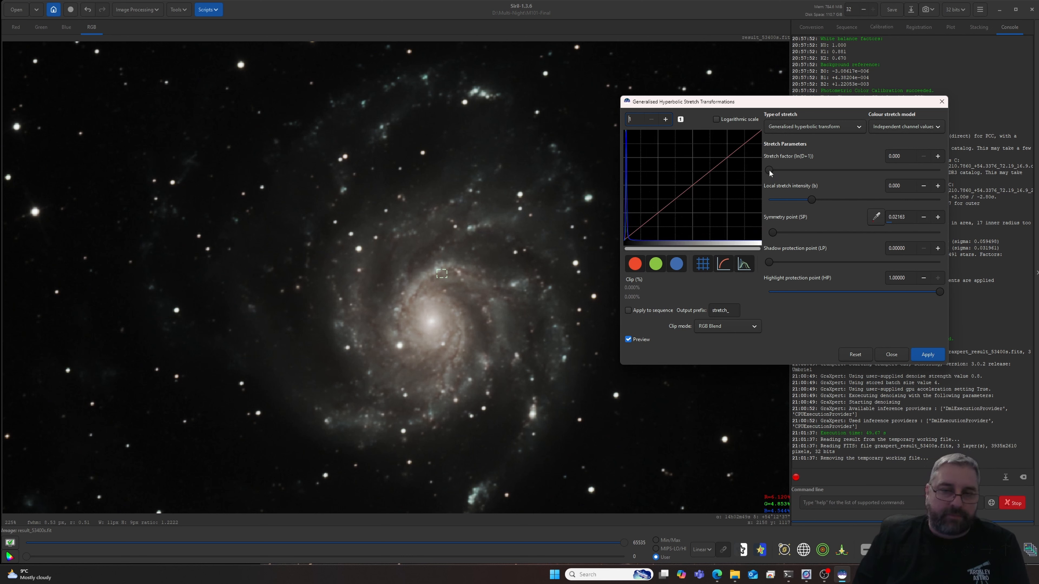
{"action": "left_click_drag", "start_coordinate": [770, 173], "coordinate": [793, 174]}
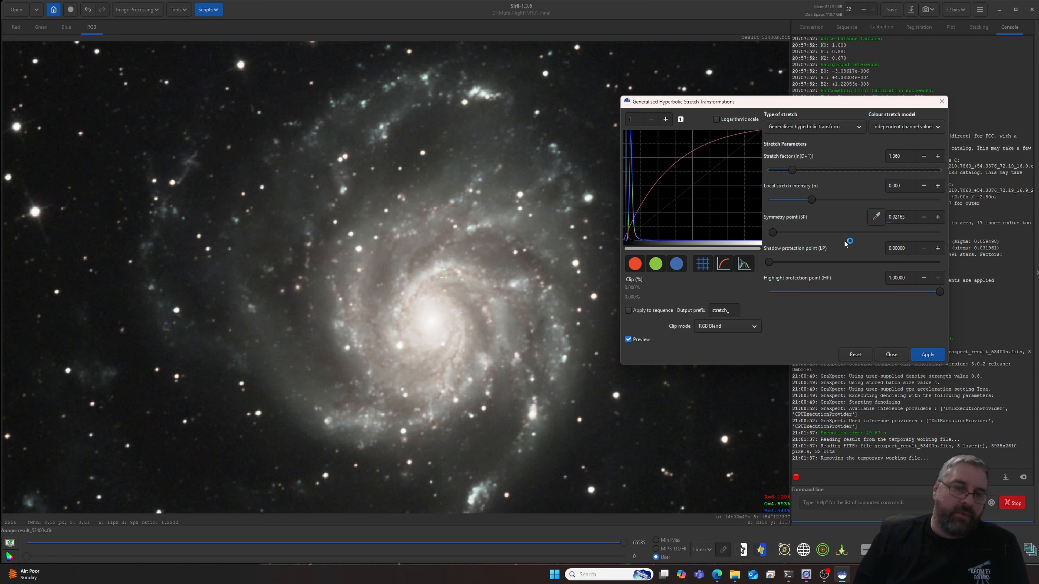
{"action": "left_click_drag", "start_coordinate": [938, 293], "coordinate": [835, 292]}
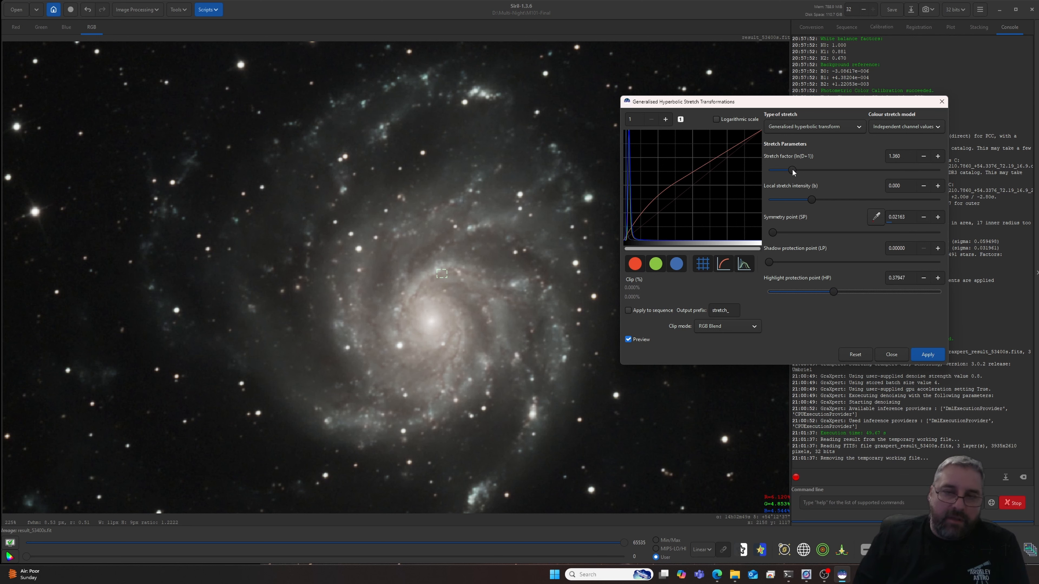
{"action": "left_click_drag", "start_coordinate": [794, 172], "coordinate": [793, 171]}
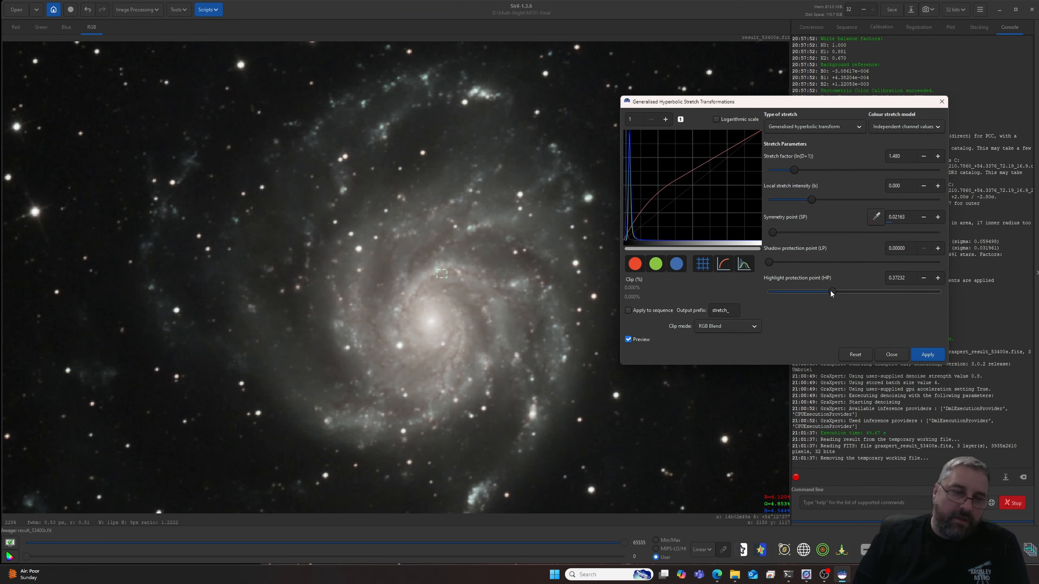
{"action": "left_click_drag", "start_coordinate": [831, 293], "coordinate": [826, 293]}
{"action": "scroll", "coordinate": [542, 272], "scroll_direction": "down", "scroll_amount": 2}
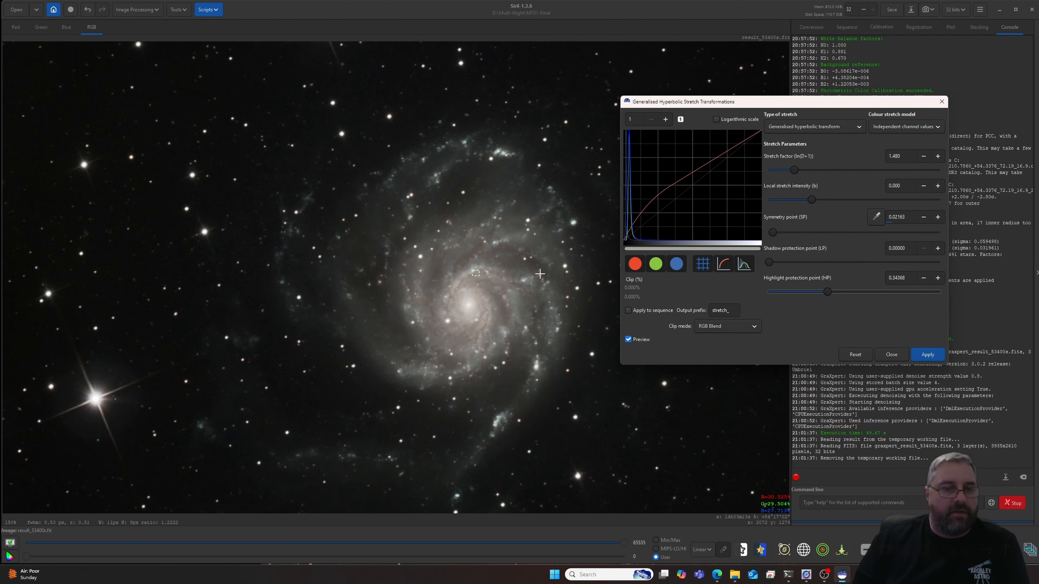
{"action": "scroll", "coordinate": [540, 274], "scroll_direction": "down", "scroll_amount": 1}
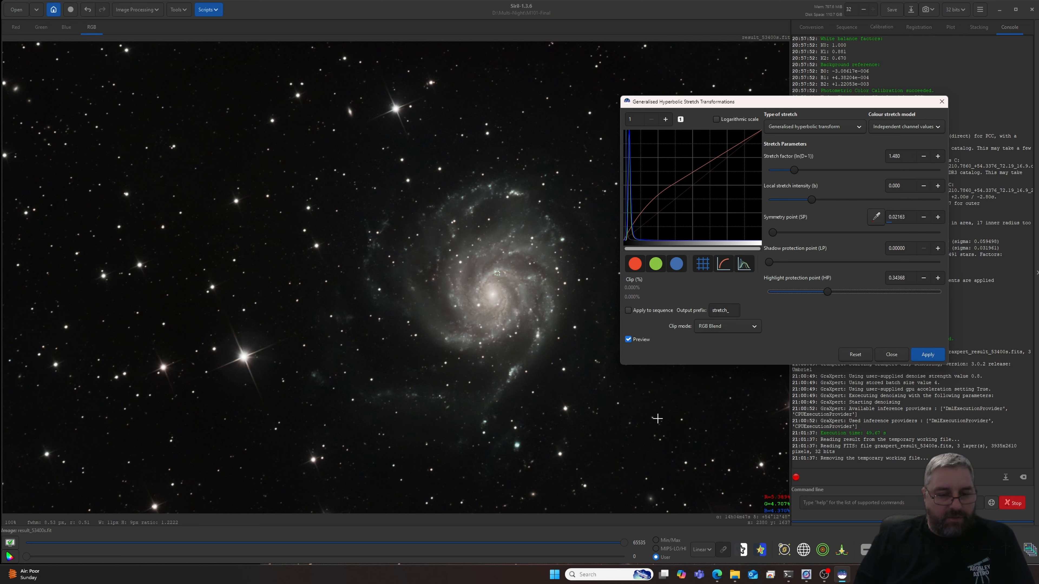
{"action": "left_click_drag", "start_coordinate": [597, 399], "coordinate": [593, 420]}
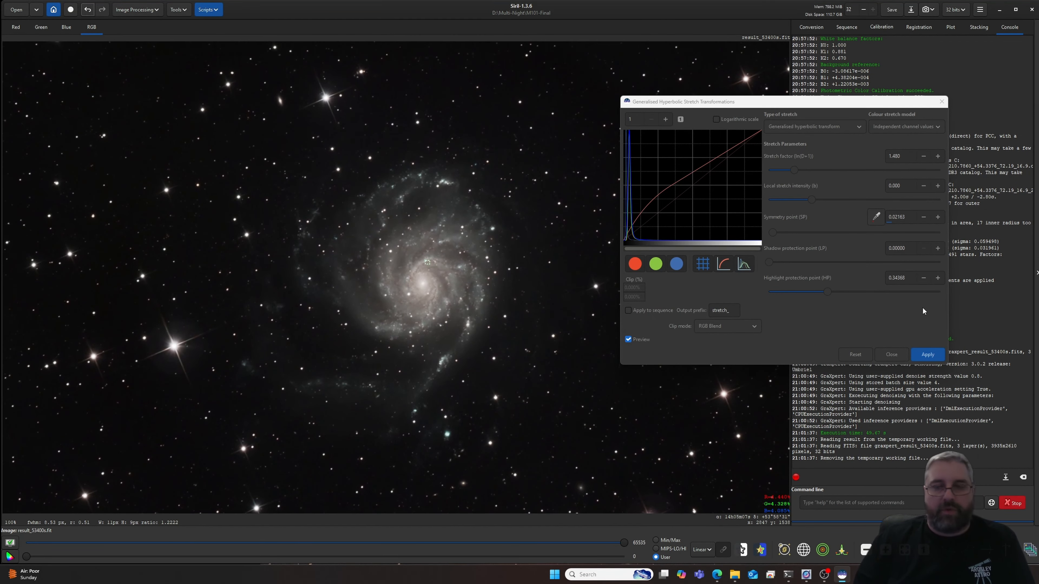
{"action": "left_click", "coordinate": [928, 355]}
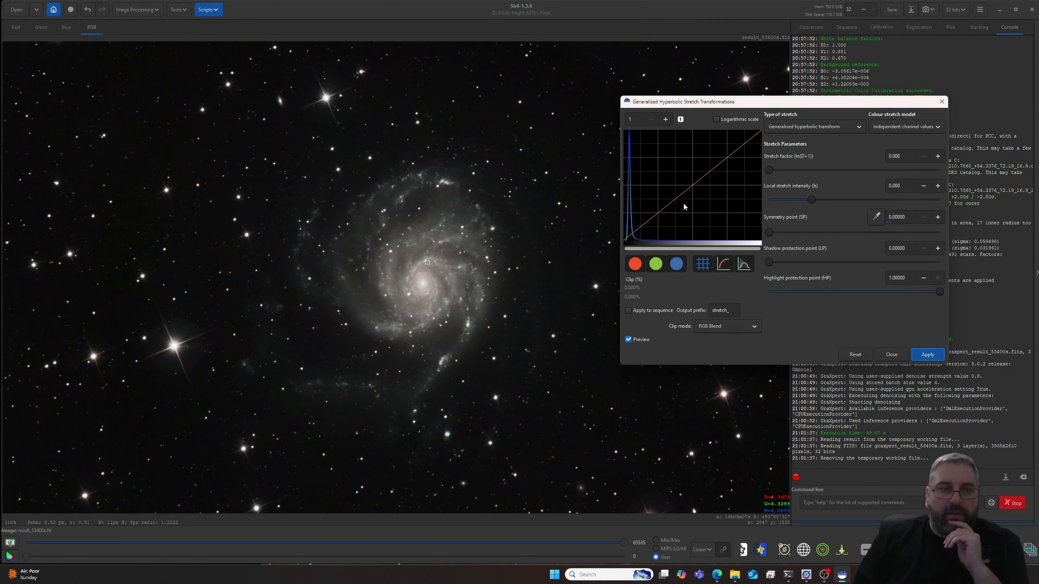
- Remove green noise from the image with the Average Neutral protection method, preserving lightness
{"action": "left_click", "coordinate": [149, 12]}
{"action": "left_click", "coordinate": [148, 13]}
{"action": "left_click", "coordinate": [148, 12]}
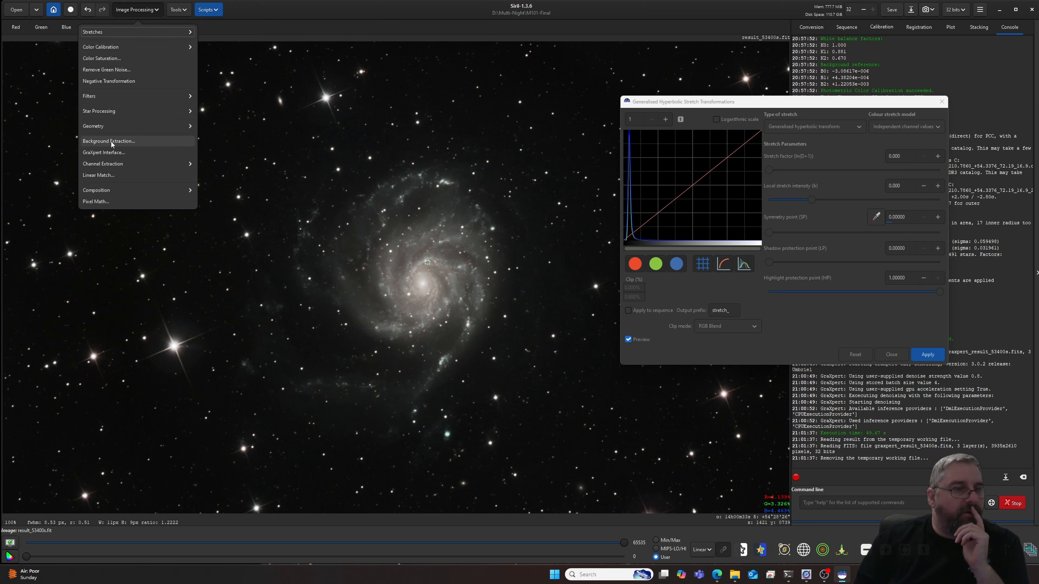
{"action": "left_click", "coordinate": [107, 70]}
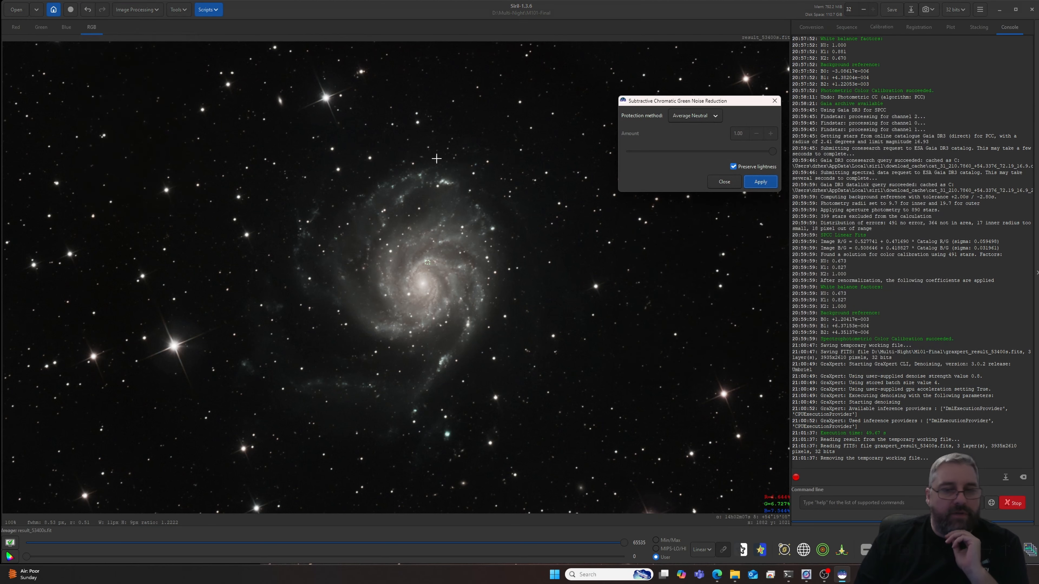
{"action": "left_click", "coordinate": [760, 182]}
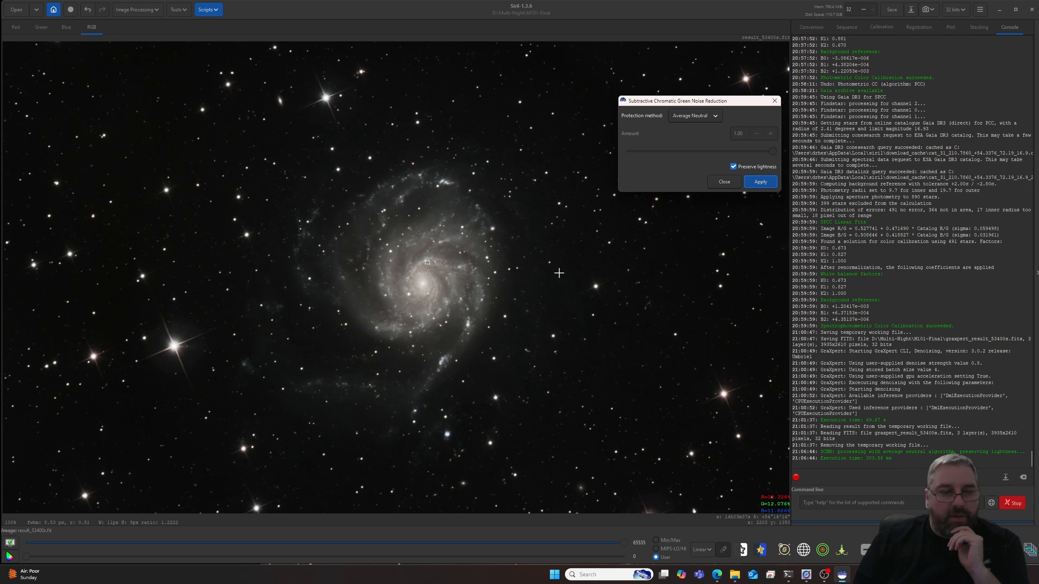
{"action": "left_click", "coordinate": [722, 182]}
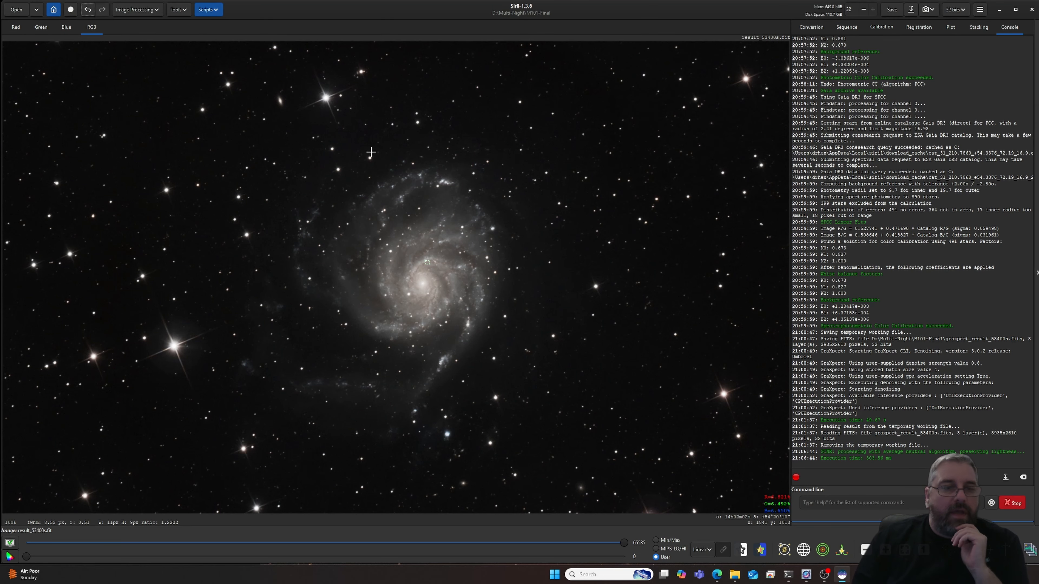
- Reopen the Generalised Hyperbolic Stretch tool with the Saturation stretch colour model, stretch factor about 2.51 and symmetry point about 0.088
{"action": "left_click", "coordinate": [147, 13]}
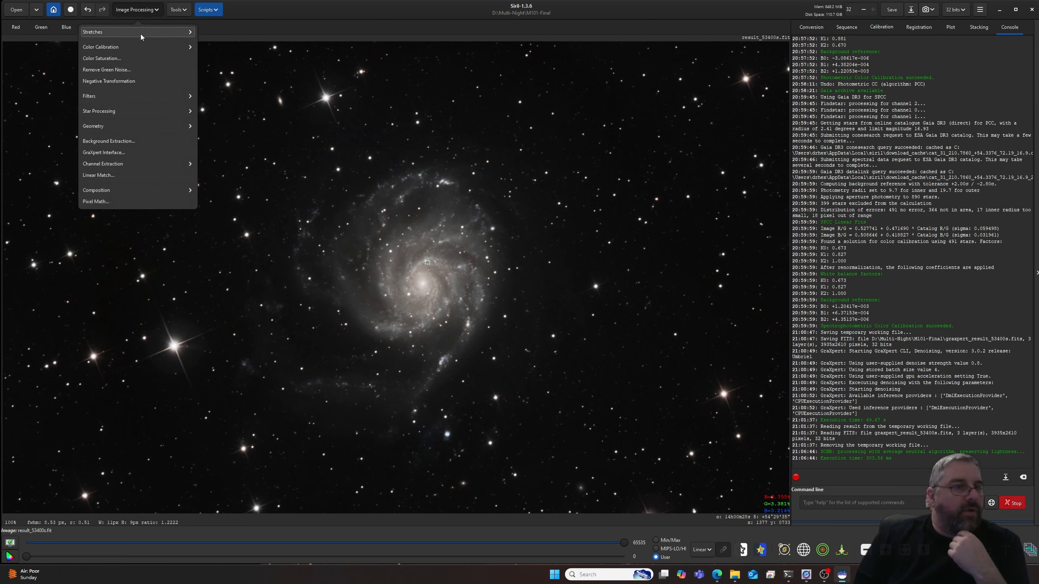
{"action": "left_click", "coordinate": [122, 33]}
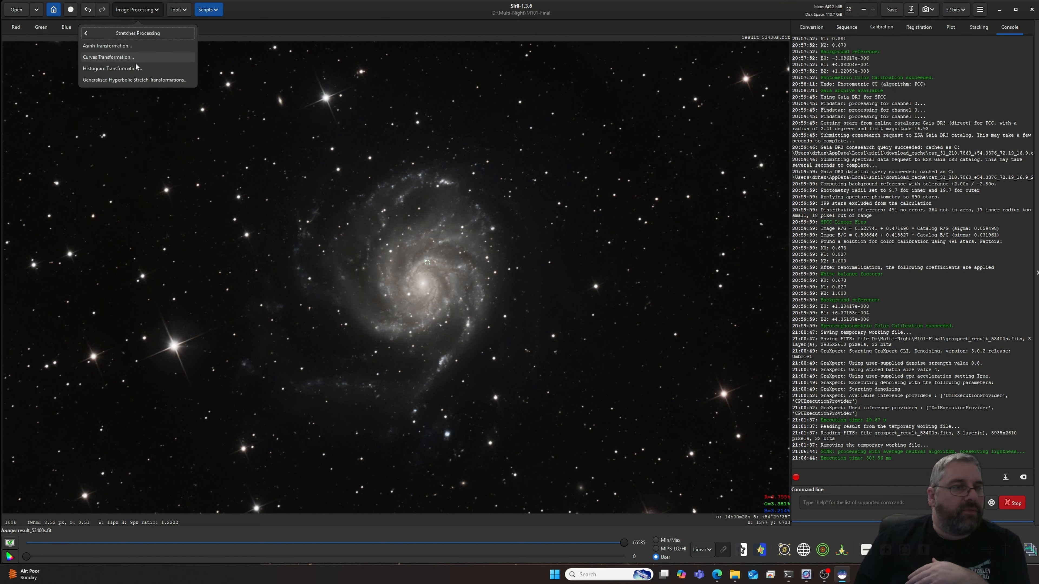
{"action": "left_click", "coordinate": [133, 79]}
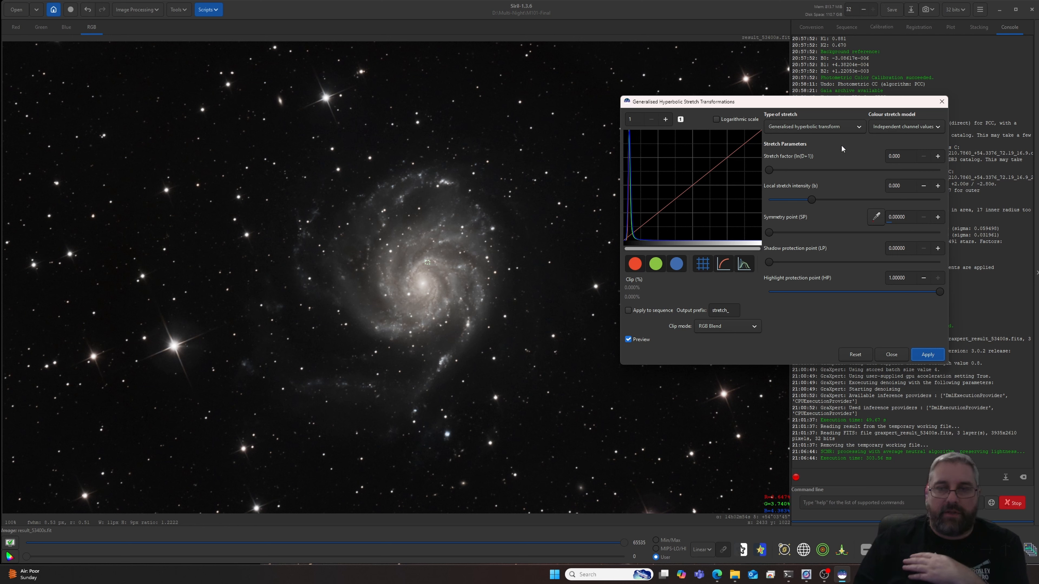
{"action": "left_click", "coordinate": [891, 128]}
{"action": "left_click", "coordinate": [886, 163]}
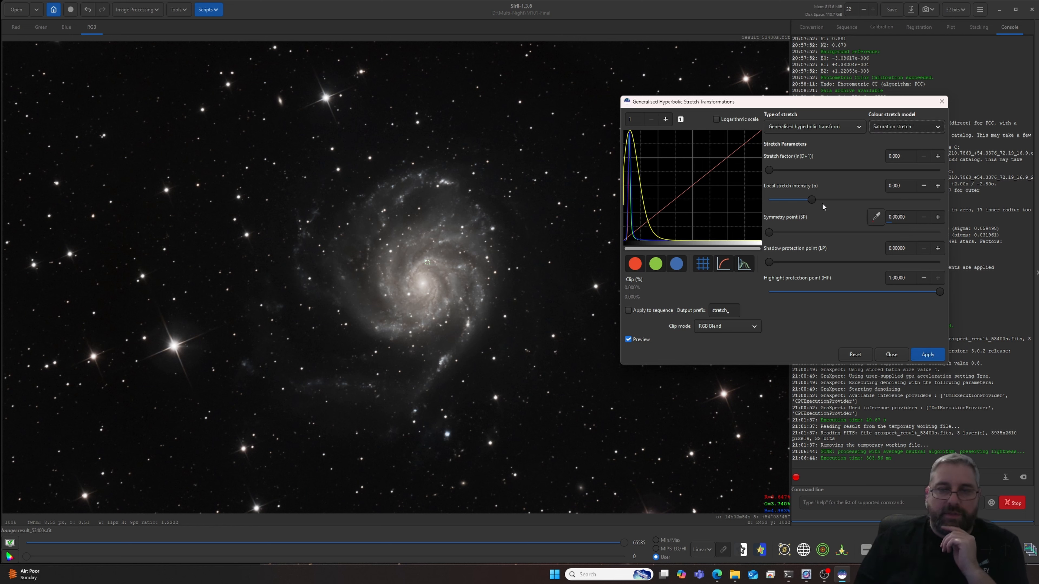
{"action": "left_click_drag", "start_coordinate": [771, 170], "coordinate": [798, 171]}
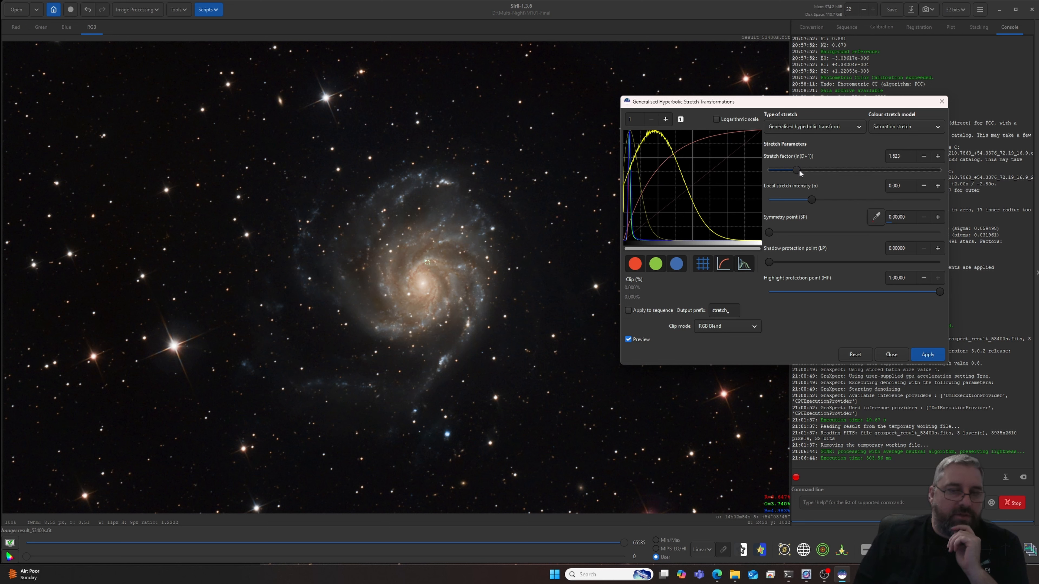
{"action": "left_click_drag", "start_coordinate": [799, 171], "coordinate": [798, 171]}
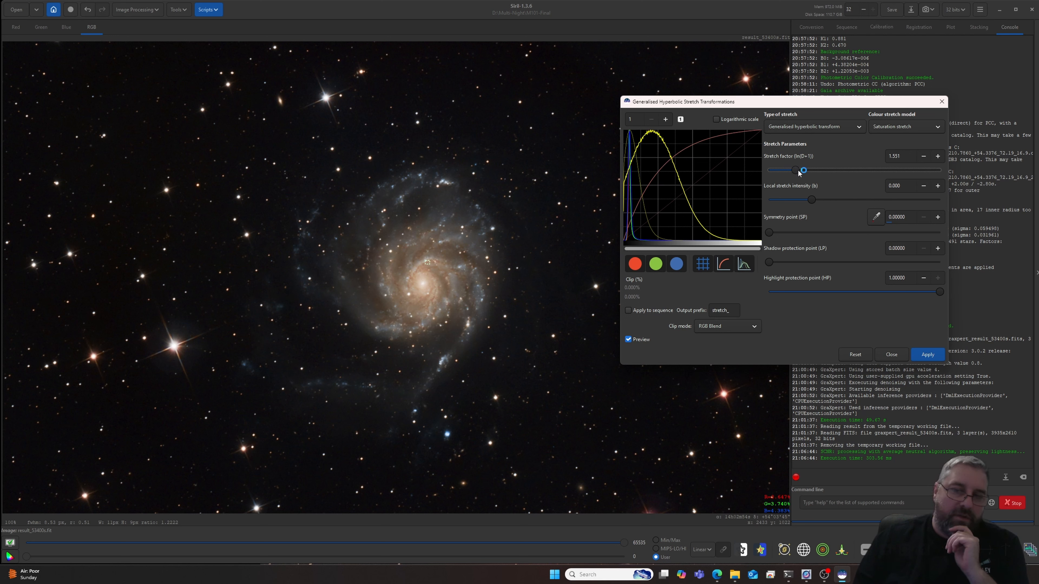
{"action": "left_click_drag", "start_coordinate": [775, 233], "coordinate": [785, 233]}
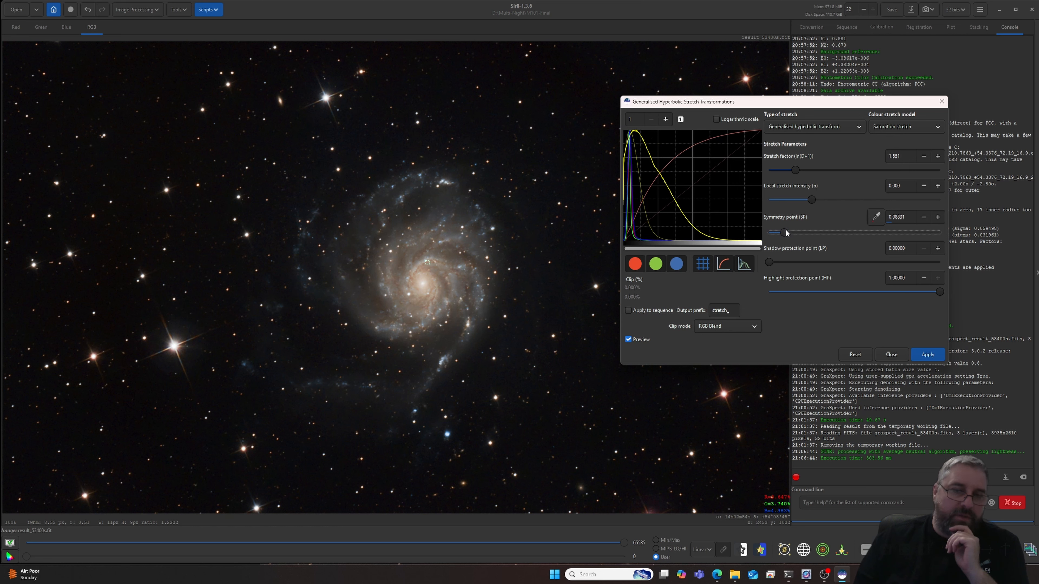
{"action": "left_click_drag", "start_coordinate": [797, 171], "coordinate": [813, 172]}
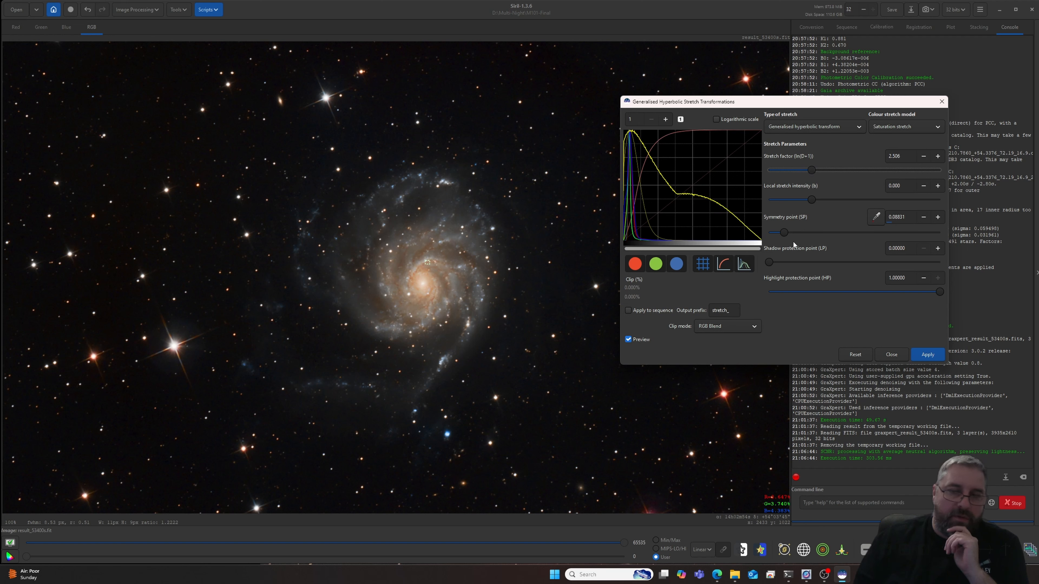
- Refine the saturation stretch to factor 2.98, symmetry point 0.088, shadow protection 0.074 and highlight protection 0.219, then apply it and close the tool
{"action": "left_click_drag", "start_coordinate": [786, 233], "coordinate": [781, 262]}
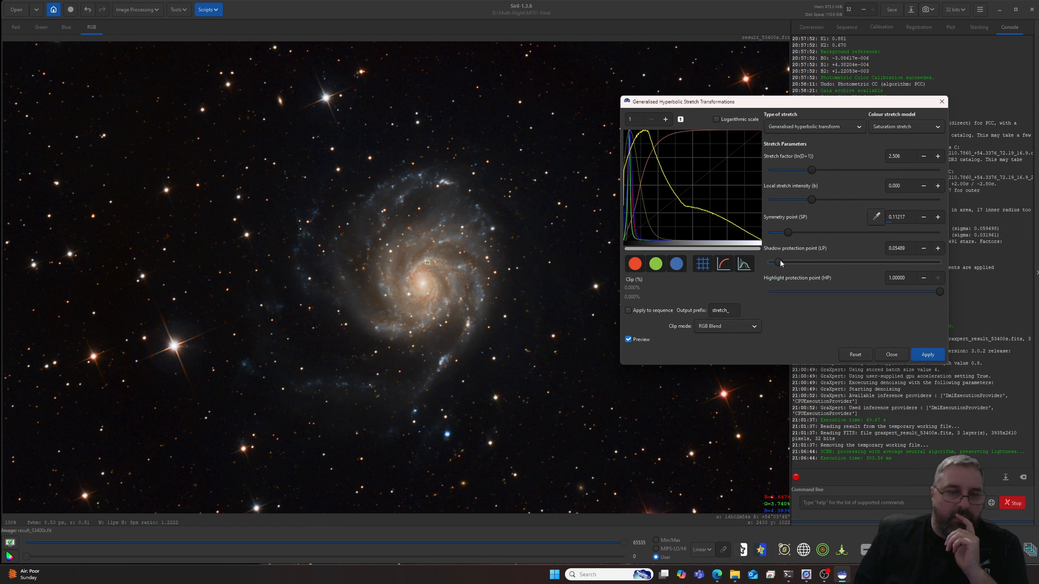
{"action": "left_click_drag", "start_coordinate": [938, 297], "coordinate": [817, 293]}
{"action": "left_click_drag", "start_coordinate": [779, 263], "coordinate": [787, 263]}
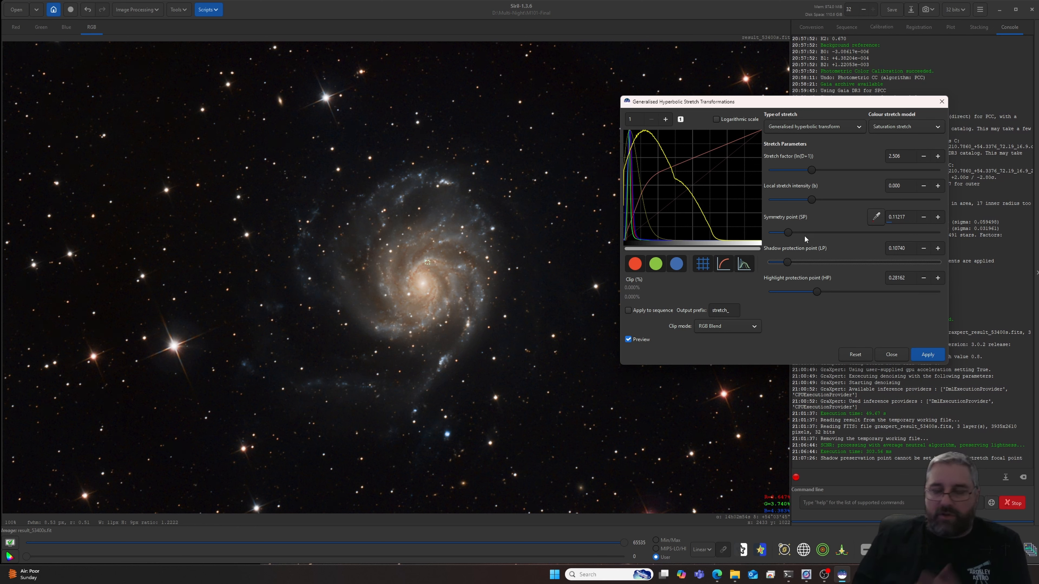
{"action": "scroll", "coordinate": [532, 290], "scroll_direction": "down", "scroll_amount": 2}
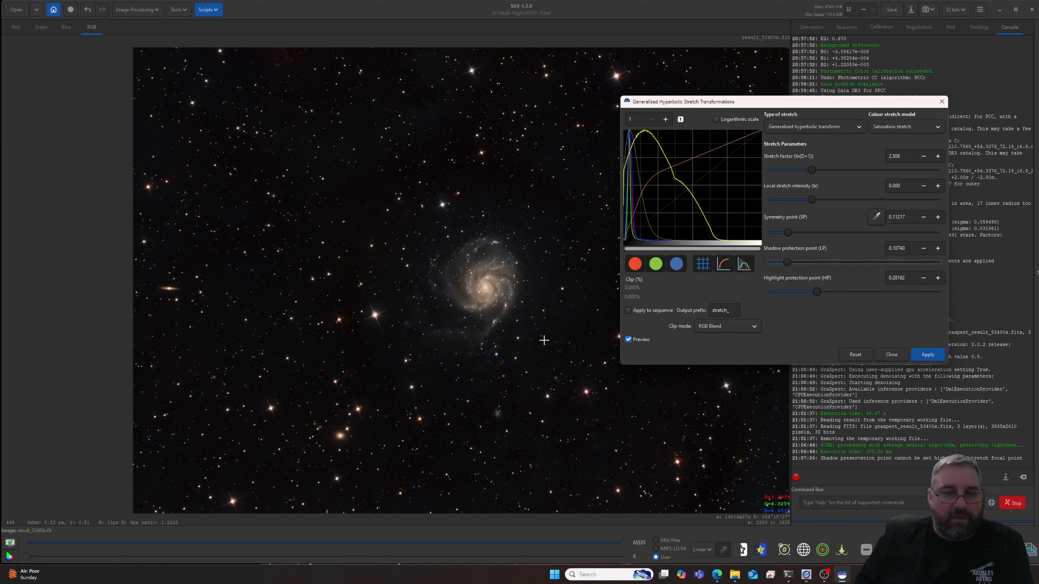
{"action": "scroll", "coordinate": [577, 271], "scroll_direction": "up", "scroll_amount": 3}
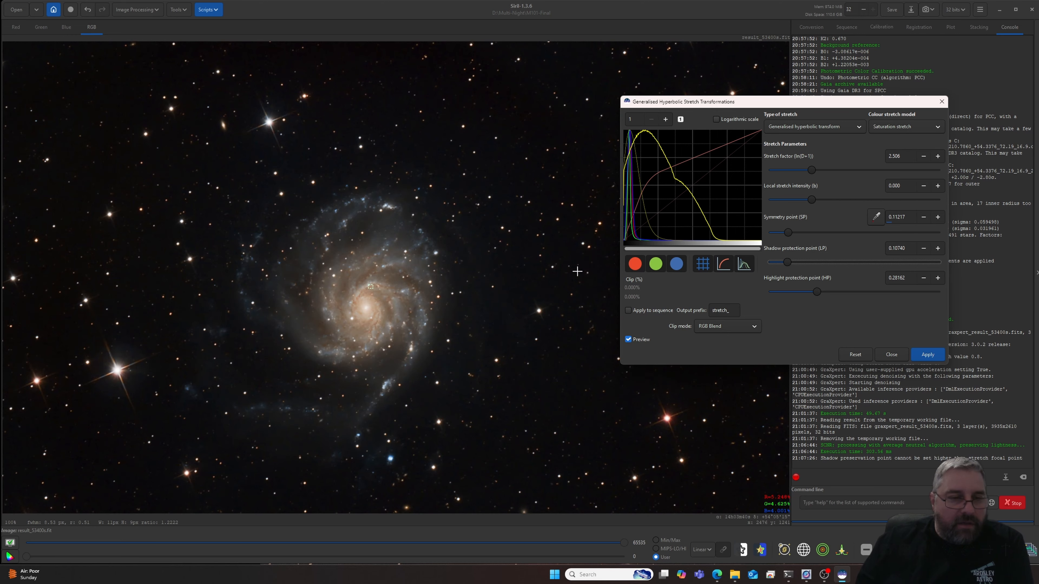
{"action": "left_click_drag", "start_coordinate": [812, 173], "coordinate": [820, 175]}
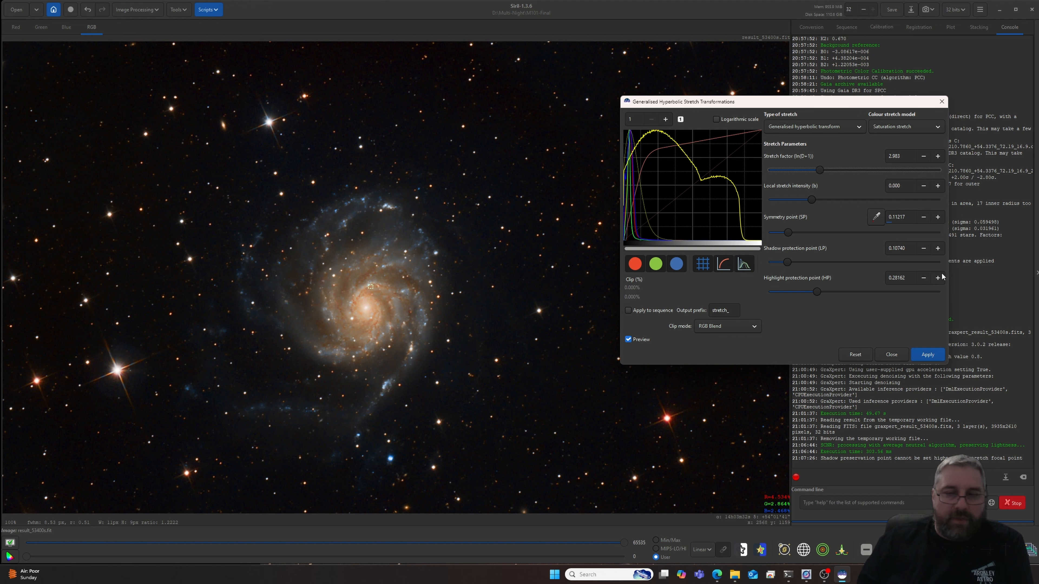
{"action": "left_click_drag", "start_coordinate": [817, 291], "coordinate": [787, 237]}
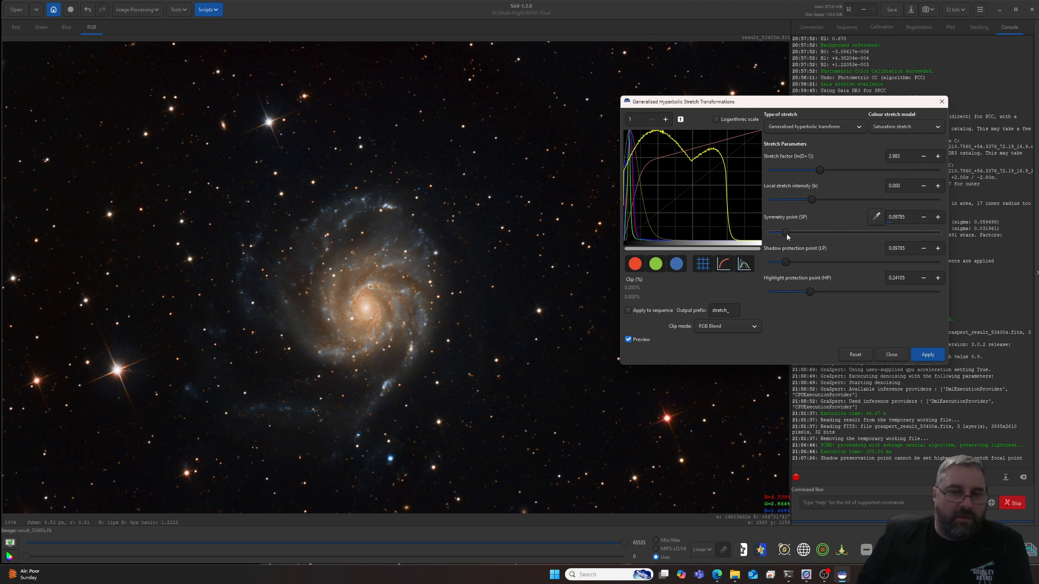
{"action": "left_click_drag", "start_coordinate": [788, 237], "coordinate": [805, 292]}
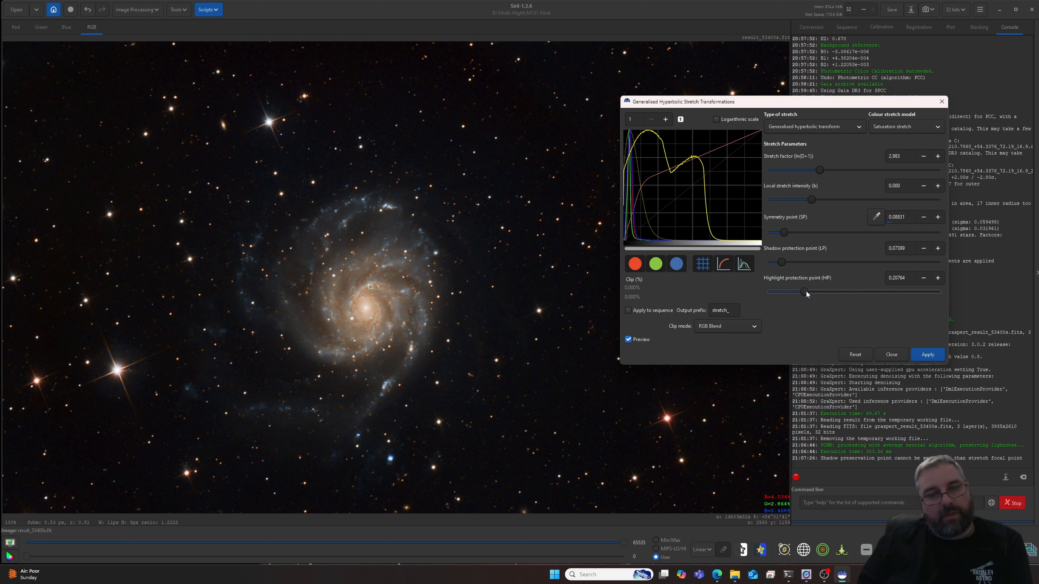
{"action": "left_click_drag", "start_coordinate": [807, 293], "coordinate": [811, 287]}
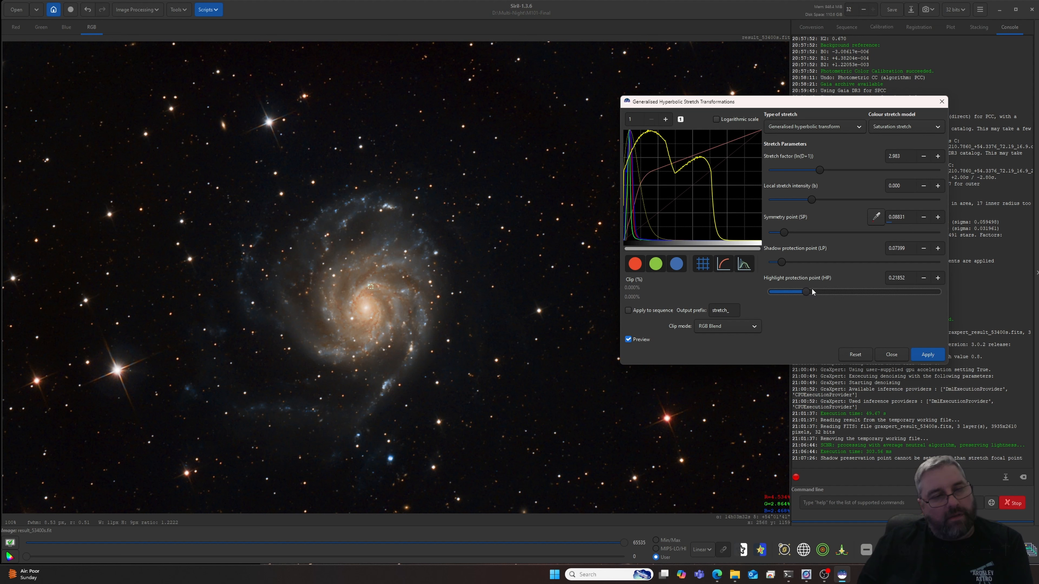
{"action": "left_click", "coordinate": [927, 360]}
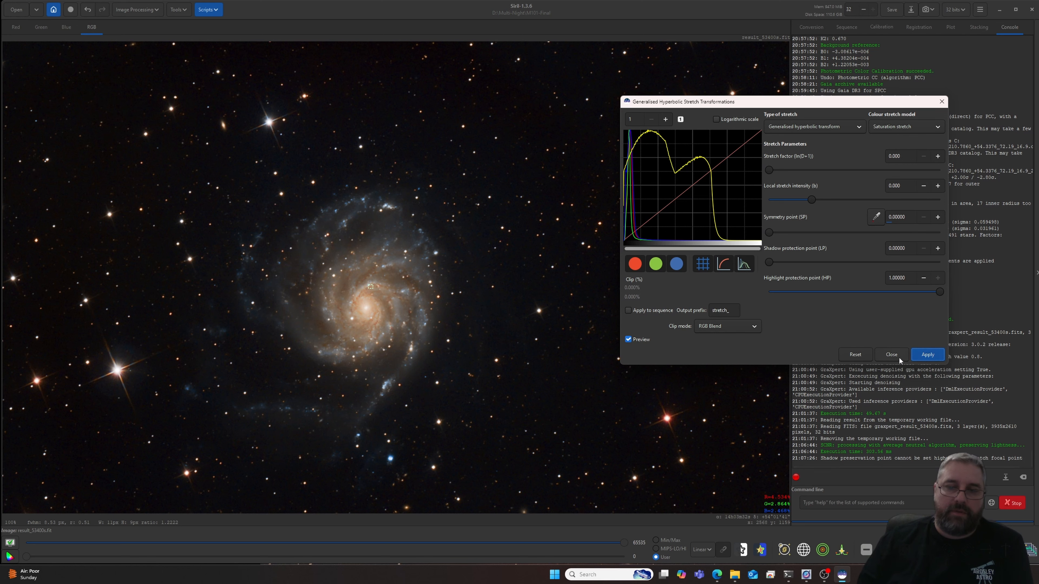
{"action": "left_click", "coordinate": [892, 354]}
- Examine the background, stars and galaxy across the saturation-stretched image, both up close and as a whole
{"action": "scroll", "coordinate": [591, 284], "scroll_direction": "down", "scroll_amount": 2}
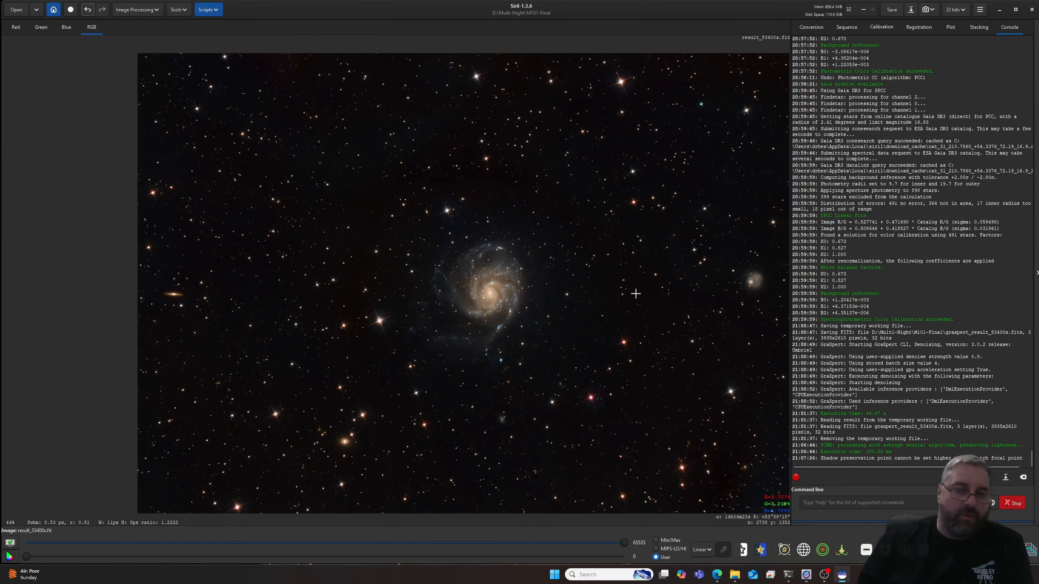
{"action": "left_click_drag", "start_coordinate": [645, 284], "coordinate": [597, 269]}
{"action": "left_click", "coordinate": [637, 281]}
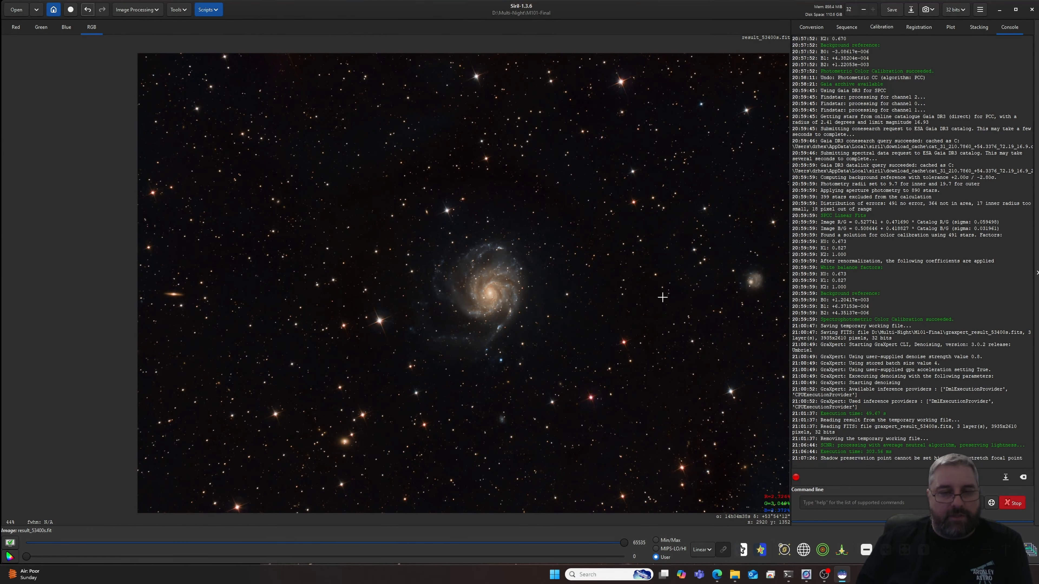
{"action": "left_click_drag", "start_coordinate": [674, 309], "coordinate": [570, 301]}
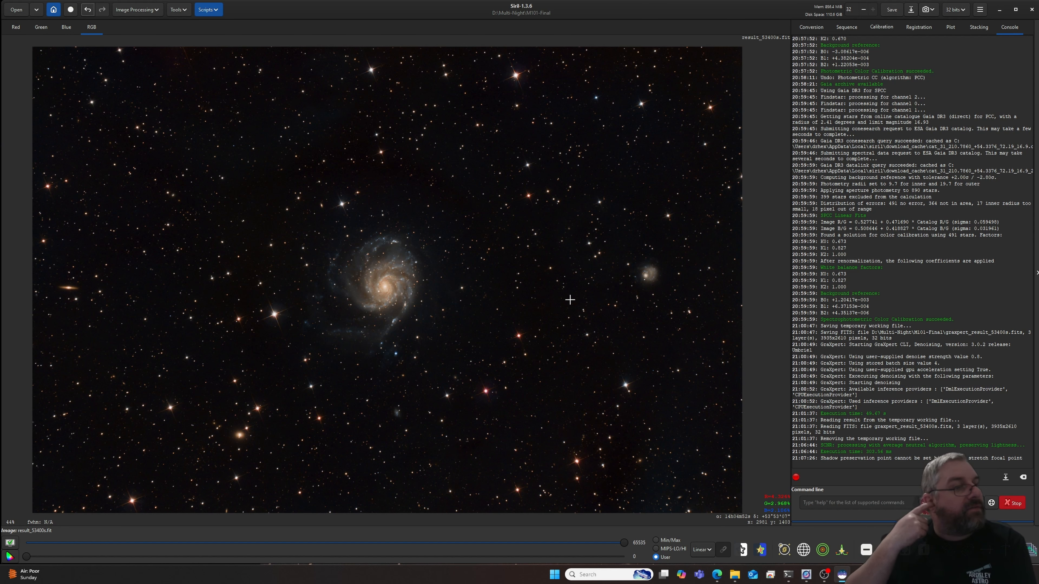
{"action": "scroll", "coordinate": [570, 300], "scroll_direction": "up", "scroll_amount": 5}
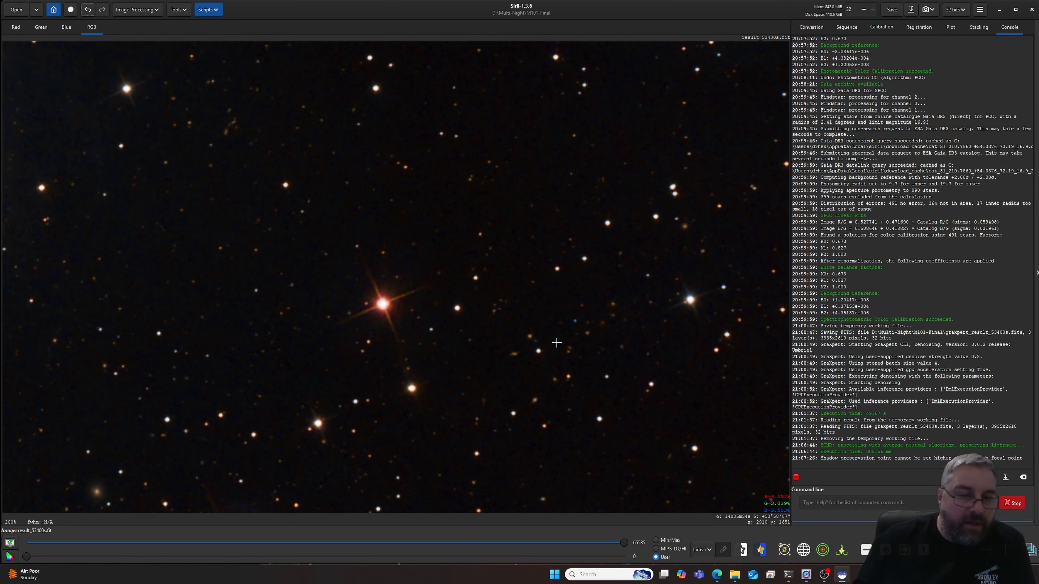
{"action": "scroll", "coordinate": [555, 342], "scroll_direction": "up", "scroll_amount": 1}
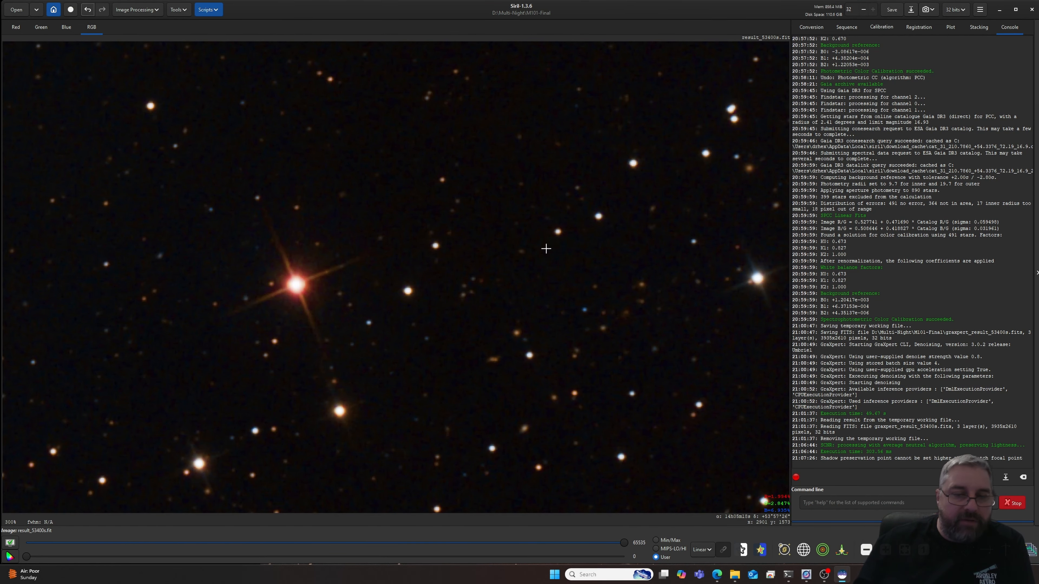
{"action": "scroll", "coordinate": [546, 248], "scroll_direction": "down", "scroll_amount": 5}
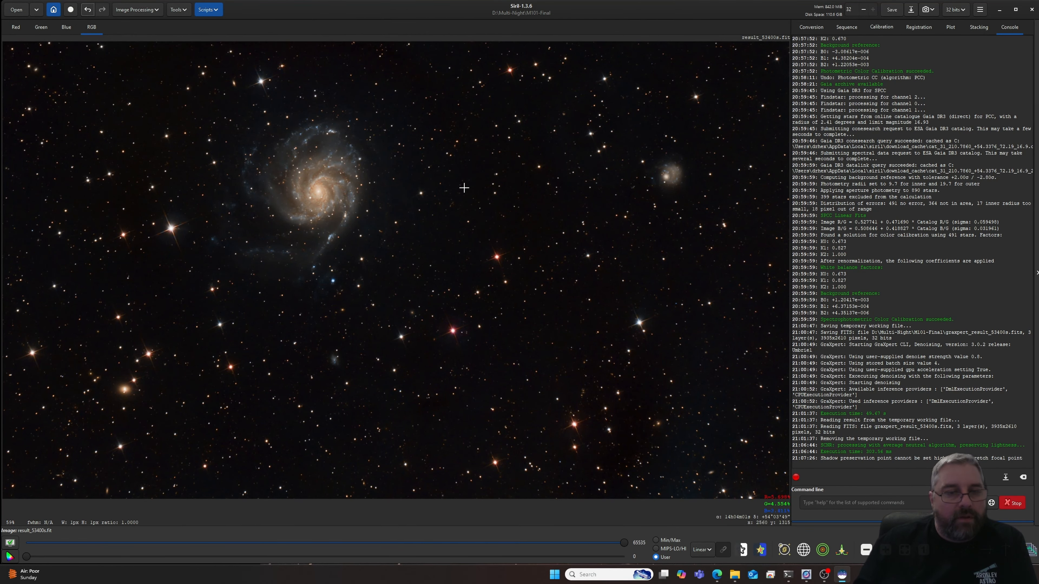
{"action": "left_click_drag", "start_coordinate": [469, 185], "coordinate": [510, 232]}
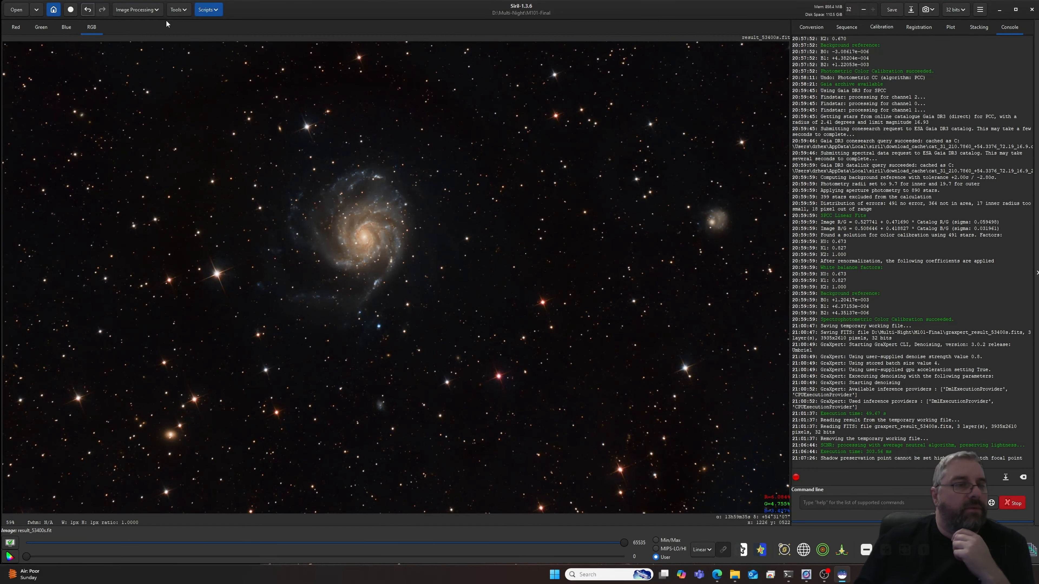
- Denoise the stretched image again with GraXpert at strength 0.80, using the latest AI model and the GPU, and check the stars up close
{"action": "left_click", "coordinate": [137, 10]}
{"action": "left_click", "coordinate": [130, 153]}
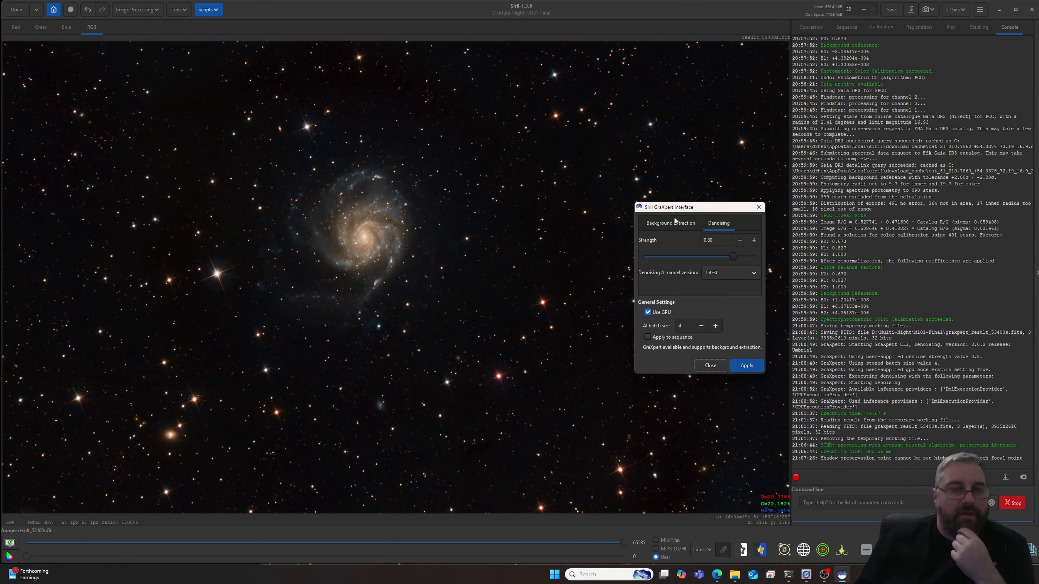
{"action": "left_click", "coordinate": [746, 364]}
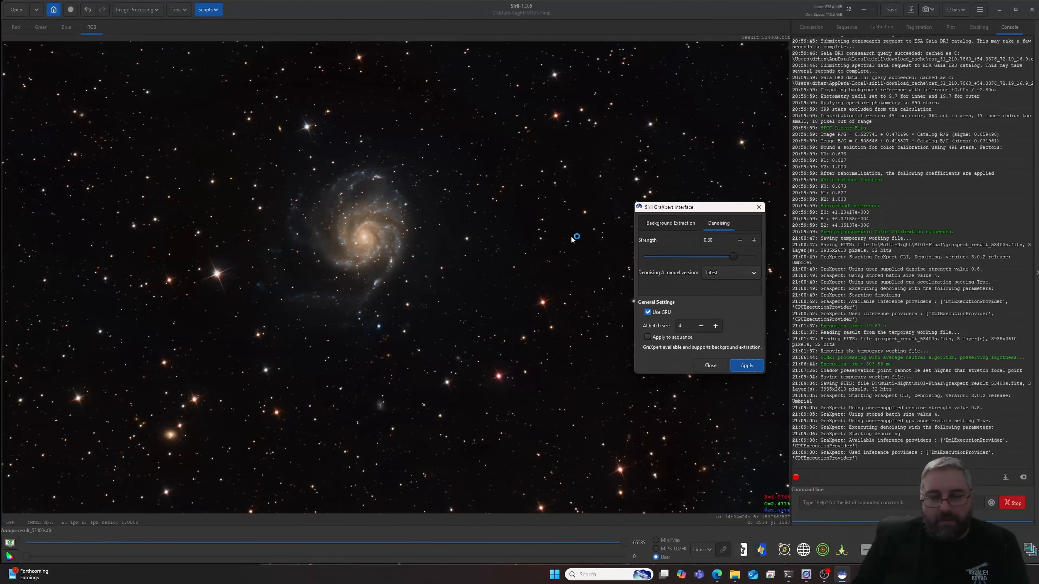
{"action": "left_click", "coordinate": [710, 365]}
{"action": "scroll", "coordinate": [541, 345], "scroll_direction": "up", "scroll_amount": 3}
{"action": "scroll", "coordinate": [541, 345], "scroll_direction": "up", "scroll_amount": 5}
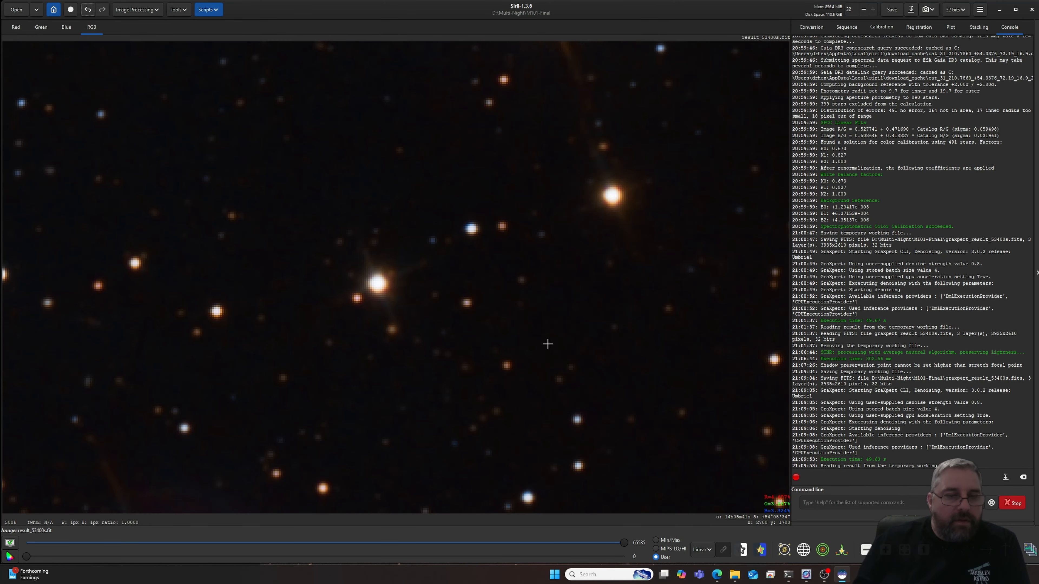
{"action": "scroll", "coordinate": [547, 344], "scroll_direction": "down", "scroll_amount": 8}
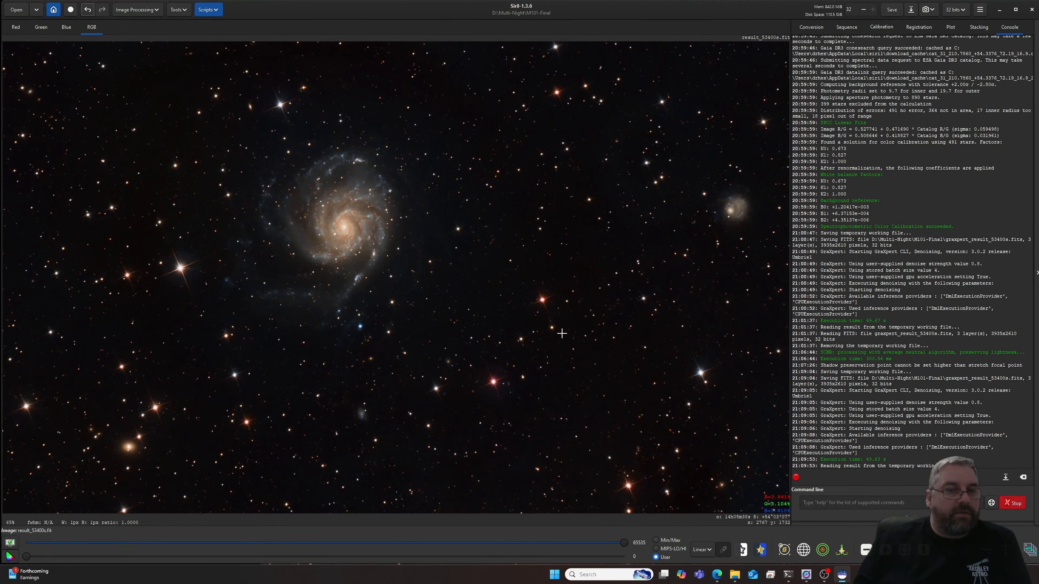